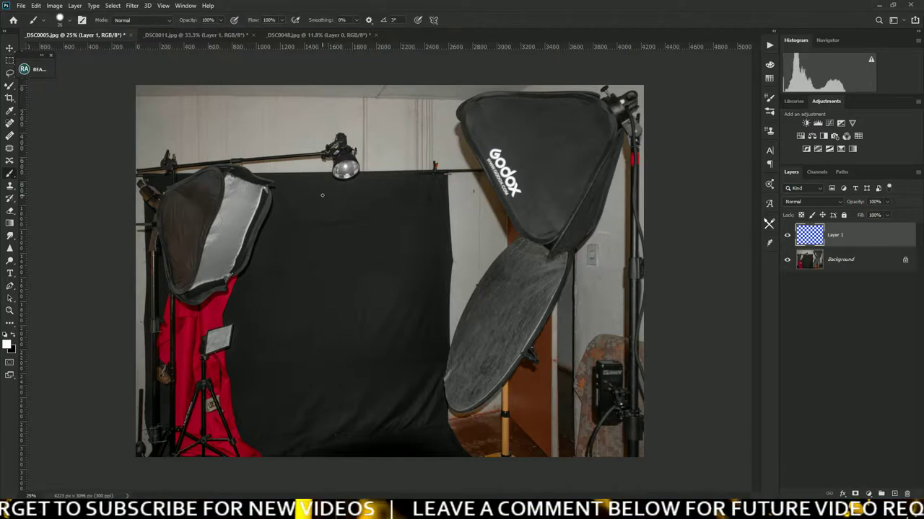
Brush the white labels "V860ii" below the overhead light and "A260" above the power unit, plus a wavy line along the right light stand.
{"action": "mouse_move", "coordinate": [300, 181]}
{"action": "left_mouse_down"}
{"action": "mouse_move", "coordinate": [305, 197]}
{"action": "mouse_move", "coordinate": [315, 183]}
{"action": "mouse_move", "coordinate": [337, 198]}
{"action": "mouse_move", "coordinate": [363, 185]}
{"action": "mouse_move", "coordinate": [388, 199]}
{"action": "left_mouse_up"}
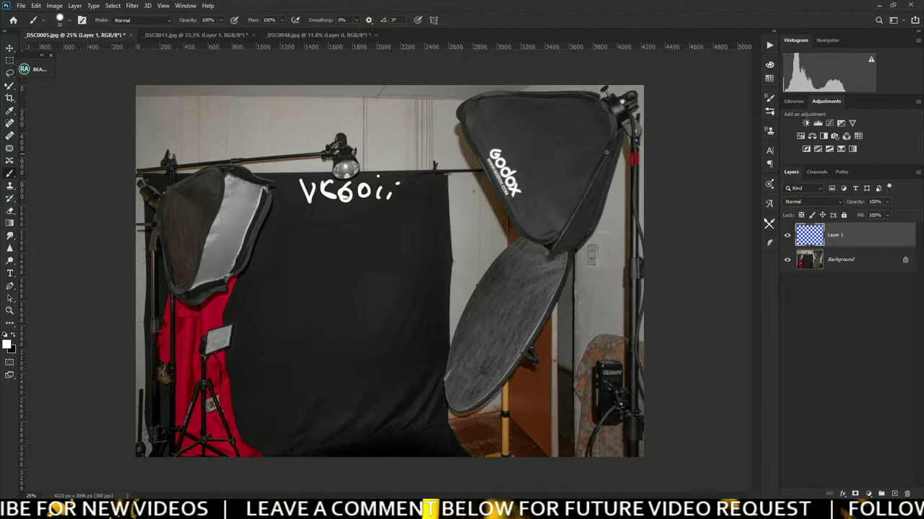
{"action": "mouse_move", "coordinate": [555, 367]}
{"action": "left_mouse_down"}
{"action": "mouse_move", "coordinate": [573, 351]}
{"action": "mouse_move", "coordinate": [585, 359]}
{"action": "mouse_move", "coordinate": [573, 347]}
{"action": "mouse_move", "coordinate": [610, 358]}
{"action": "mouse_move", "coordinate": [614, 351]}
{"action": "left_mouse_up"}
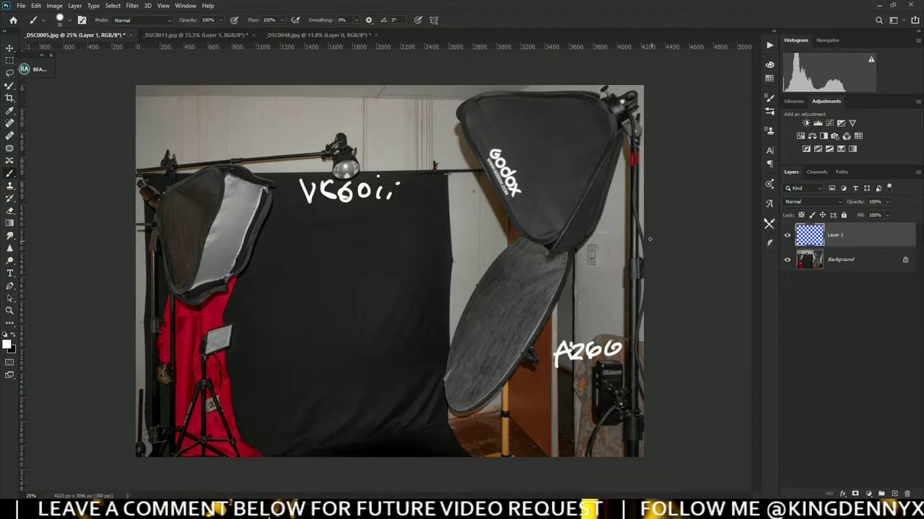
{"action": "left_click_drag", "start_coordinate": [633, 186], "coordinate": [622, 272]}
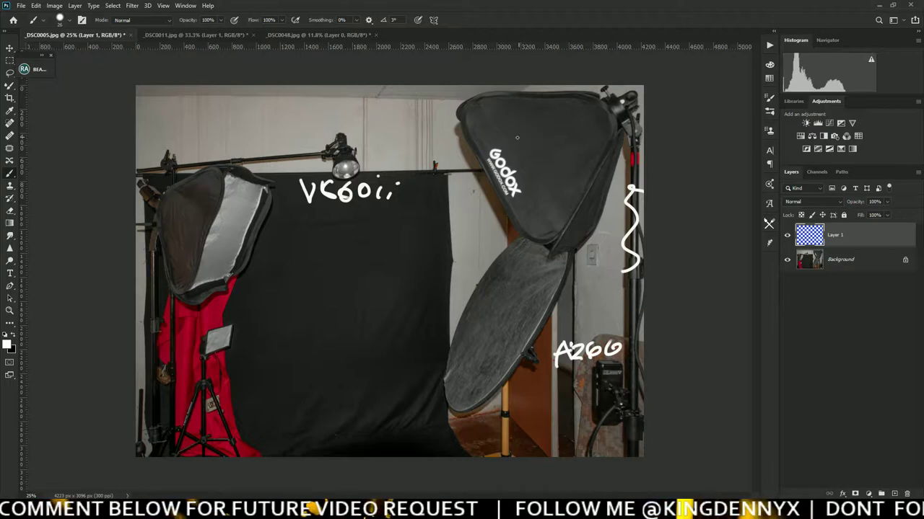
Write "40 x 40" across the large Godox softbox and brush a zigzag along its left edge.
{"action": "mouse_move", "coordinate": [510, 127]}
{"action": "left_mouse_down"}
{"action": "mouse_move", "coordinate": [496, 149]}
{"action": "mouse_move", "coordinate": [521, 127]}
{"action": "mouse_move", "coordinate": [555, 124]}
{"action": "left_mouse_up"}
{"action": "left_click_drag", "start_coordinate": [541, 117], "coordinate": [538, 142]}
{"action": "mouse_move", "coordinate": [572, 104]}
{"action": "left_mouse_down"}
{"action": "mouse_move", "coordinate": [565, 129]}
{"action": "mouse_move", "coordinate": [584, 127]}
{"action": "left_mouse_up"}
{"action": "mouse_move", "coordinate": [577, 113]}
{"action": "left_mouse_down"}
{"action": "mouse_move", "coordinate": [575, 136]}
{"action": "mouse_move", "coordinate": [597, 107]}
{"action": "left_mouse_up"}
{"action": "left_click_drag", "start_coordinate": [465, 136], "coordinate": [512, 235]}
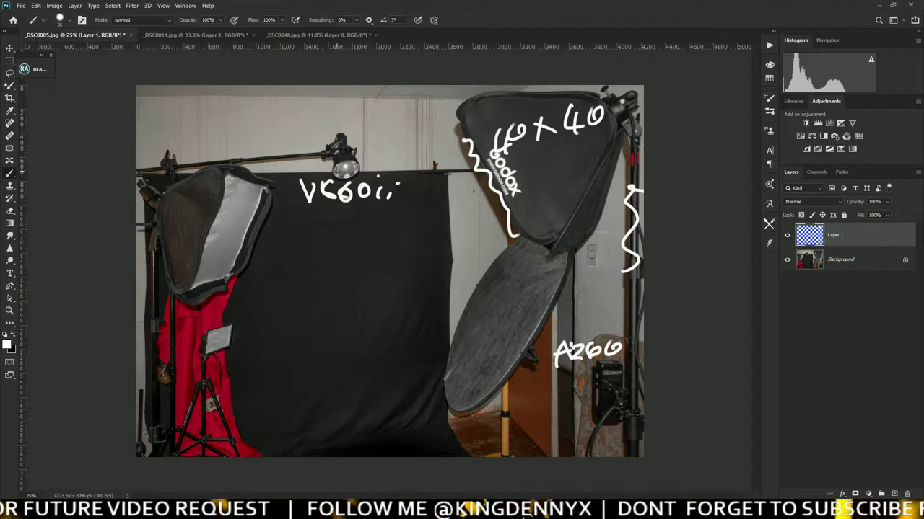
Mark the rim of the overhead light and draw a stick figure of the model in front of the black backdrop.
{"action": "left_click_drag", "start_coordinate": [333, 166], "coordinate": [358, 169]}
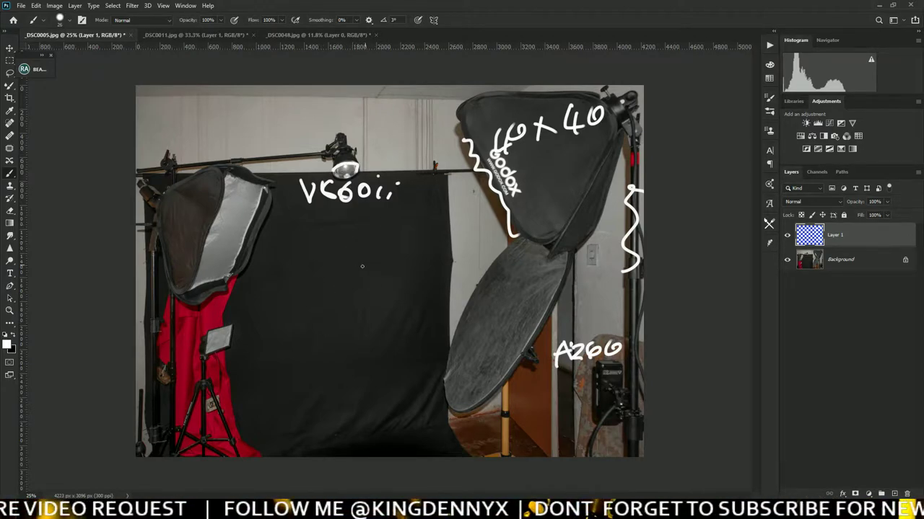
{"action": "mouse_move", "coordinate": [313, 262]}
{"action": "left_mouse_down"}
{"action": "mouse_move", "coordinate": [363, 285]}
{"action": "mouse_move", "coordinate": [336, 387]}
{"action": "left_mouse_up"}
{"action": "mouse_move", "coordinate": [352, 329]}
{"action": "left_mouse_down"}
{"action": "mouse_move", "coordinate": [388, 375]}
{"action": "mouse_move", "coordinate": [324, 393]}
{"action": "mouse_move", "coordinate": [396, 352]}
{"action": "mouse_move", "coordinate": [314, 355]}
{"action": "left_mouse_up"}
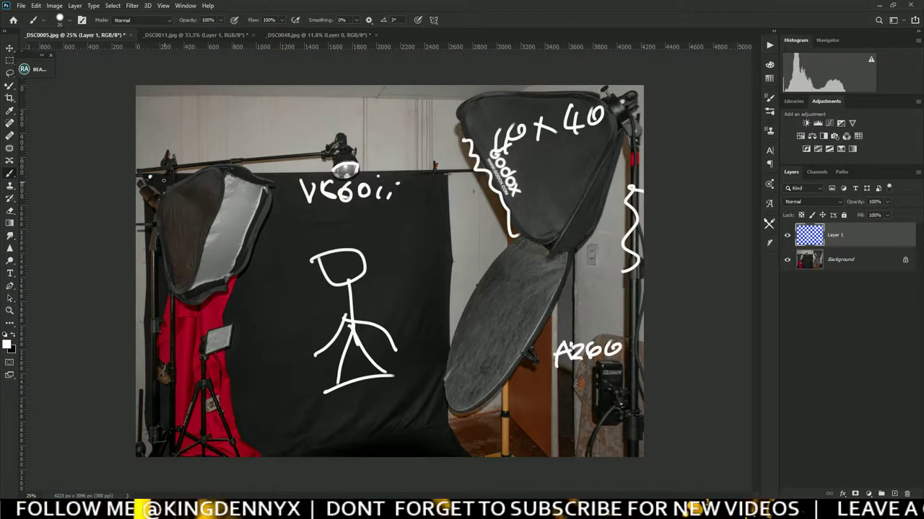
Circle the flash behind the left softbox, then write "40 x 40" on that softbox with two short lines underneath.
{"action": "left_click_drag", "start_coordinate": [148, 177], "coordinate": [133, 185]}
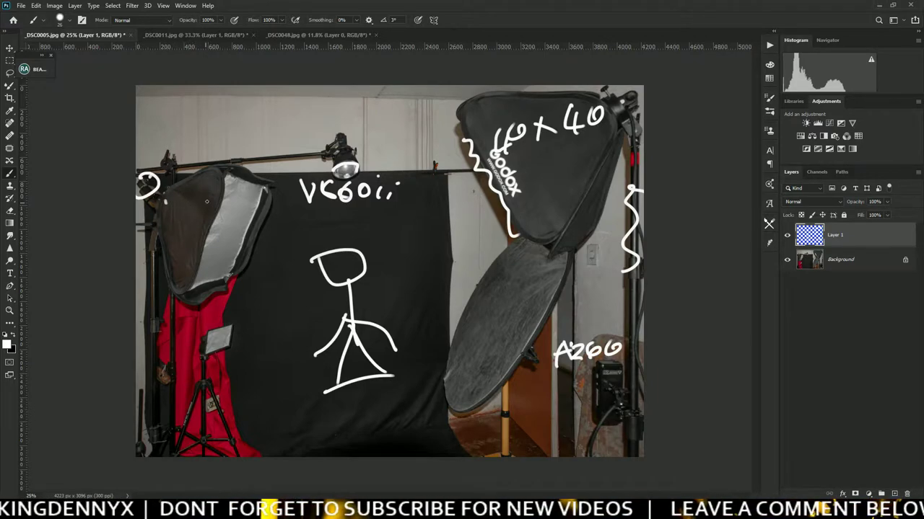
{"action": "mouse_move", "coordinate": [189, 194]}
{"action": "left_mouse_down"}
{"action": "mouse_move", "coordinate": [199, 221]}
{"action": "mouse_move", "coordinate": [189, 230]}
{"action": "left_mouse_up"}
{"action": "mouse_move", "coordinate": [206, 189]}
{"action": "left_mouse_down"}
{"action": "mouse_move", "coordinate": [237, 205]}
{"action": "mouse_move", "coordinate": [219, 210]}
{"action": "left_mouse_up"}
{"action": "mouse_move", "coordinate": [249, 181]}
{"action": "left_mouse_down"}
{"action": "mouse_move", "coordinate": [240, 212]}
{"action": "mouse_move", "coordinate": [260, 206]}
{"action": "mouse_move", "coordinate": [244, 225]}
{"action": "left_mouse_up"}
{"action": "left_click_drag", "start_coordinate": [263, 186], "coordinate": [248, 190]}
{"action": "left_click_drag", "start_coordinate": [200, 231], "coordinate": [254, 233]}
{"action": "left_click_drag", "start_coordinate": [204, 264], "coordinate": [247, 269]}
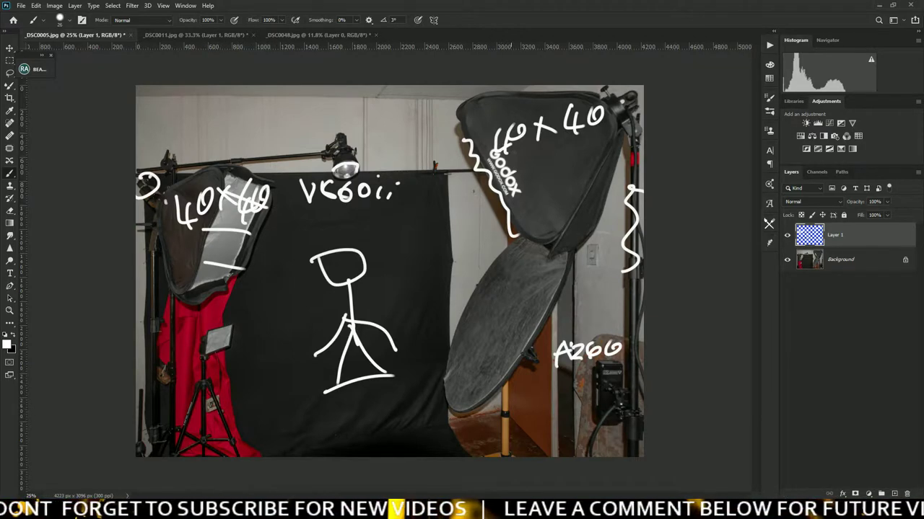
Add a vertical stroke and an edge zigzag on the large Godox softbox, and a wavy line down the small light's tripod.
{"action": "left_click_drag", "start_coordinate": [534, 115], "coordinate": [545, 199]}
{"action": "mouse_move", "coordinate": [488, 132]}
{"action": "left_mouse_down"}
{"action": "mouse_move", "coordinate": [501, 222]}
{"action": "mouse_move", "coordinate": [515, 235]}
{"action": "left_mouse_up"}
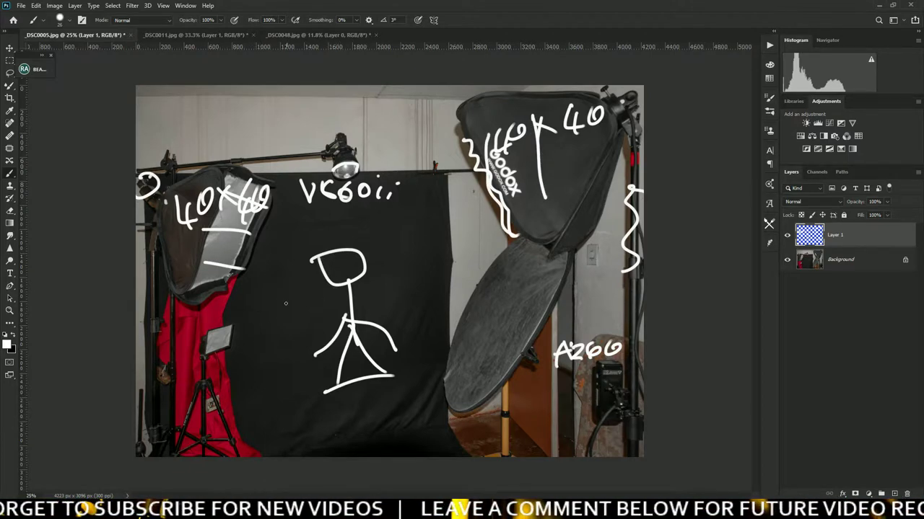
{"action": "mouse_move", "coordinate": [204, 337]}
{"action": "left_mouse_down"}
{"action": "mouse_move", "coordinate": [211, 405]}
{"action": "mouse_move", "coordinate": [195, 464]}
{"action": "left_mouse_up"}
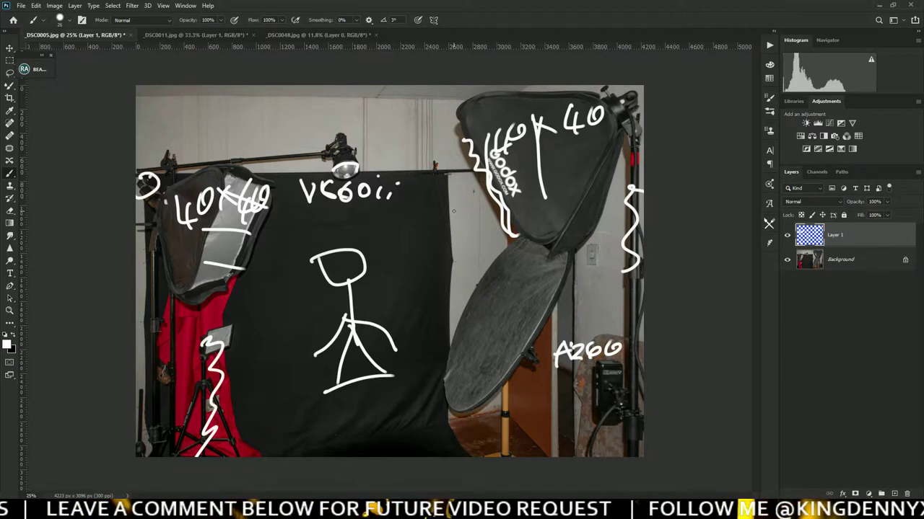
In _DSC0048.jpg, outline a softbox in the photo's upper right and paint short light rays from it towards the model's hair.
{"action": "left_click", "coordinate": [330, 33]}
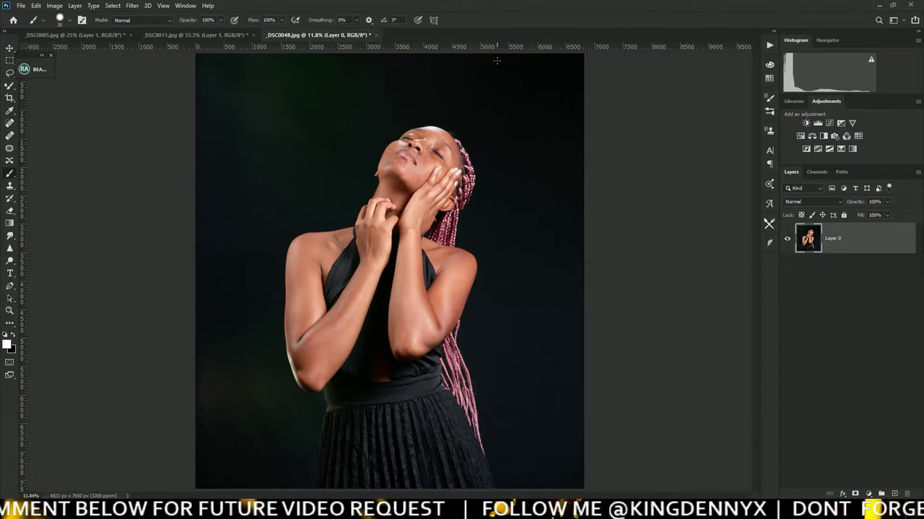
{"action": "mouse_move", "coordinate": [479, 55]}
{"action": "left_mouse_down"}
{"action": "mouse_move", "coordinate": [541, 287]}
{"action": "mouse_move", "coordinate": [604, 260]}
{"action": "left_mouse_up"}
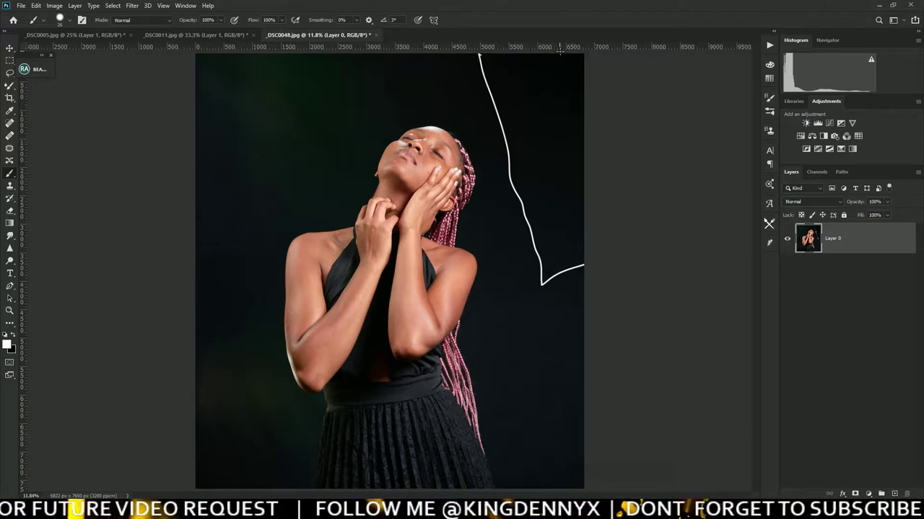
{"action": "mouse_move", "coordinate": [481, 92]}
{"action": "left_mouse_down"}
{"action": "mouse_move", "coordinate": [447, 108]}
{"action": "mouse_move", "coordinate": [462, 162]}
{"action": "left_mouse_up"}
{"action": "mouse_move", "coordinate": [493, 195]}
{"action": "left_mouse_down"}
{"action": "mouse_move", "coordinate": [472, 208]}
{"action": "mouse_move", "coordinate": [469, 240]}
{"action": "left_mouse_up"}
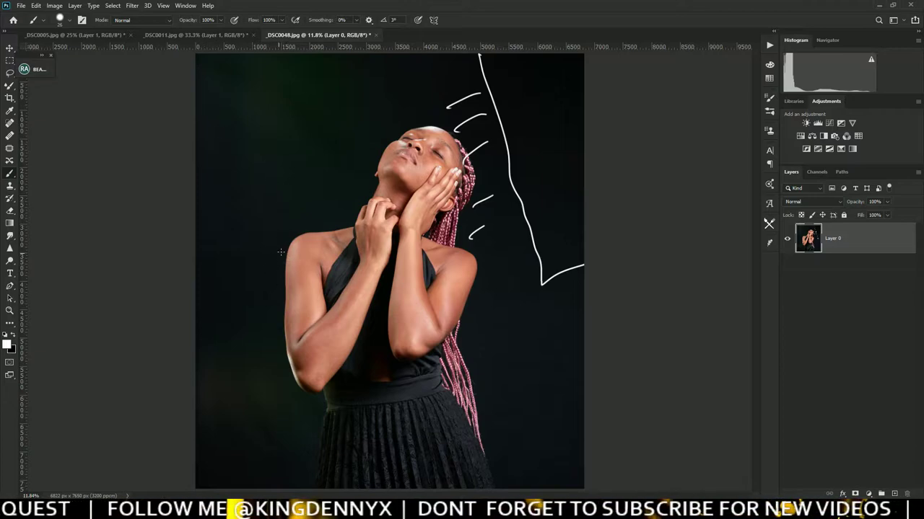
Outline a softbox at the photo's left edge, with rays towards the model and wavy lines along her outer arm.
{"action": "left_click_drag", "start_coordinate": [278, 244], "coordinate": [274, 386]}
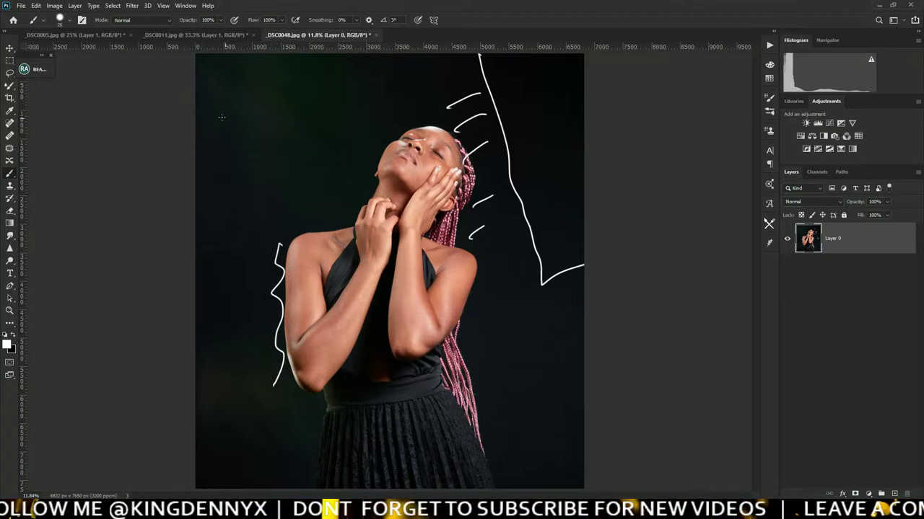
{"action": "mouse_move", "coordinate": [193, 109]}
{"action": "left_mouse_down"}
{"action": "mouse_move", "coordinate": [225, 99]}
{"action": "mouse_move", "coordinate": [234, 262]}
{"action": "mouse_move", "coordinate": [196, 310]}
{"action": "left_mouse_up"}
{"action": "left_click_drag", "start_coordinate": [228, 150], "coordinate": [266, 169]}
{"action": "mouse_move", "coordinate": [241, 197]}
{"action": "left_mouse_down"}
{"action": "mouse_move", "coordinate": [275, 208]}
{"action": "mouse_move", "coordinate": [284, 226]}
{"action": "left_mouse_up"}
{"action": "mouse_move", "coordinate": [261, 242]}
{"action": "left_mouse_down"}
{"action": "mouse_move", "coordinate": [281, 246]}
{"action": "mouse_move", "coordinate": [270, 401]}
{"action": "left_mouse_up"}
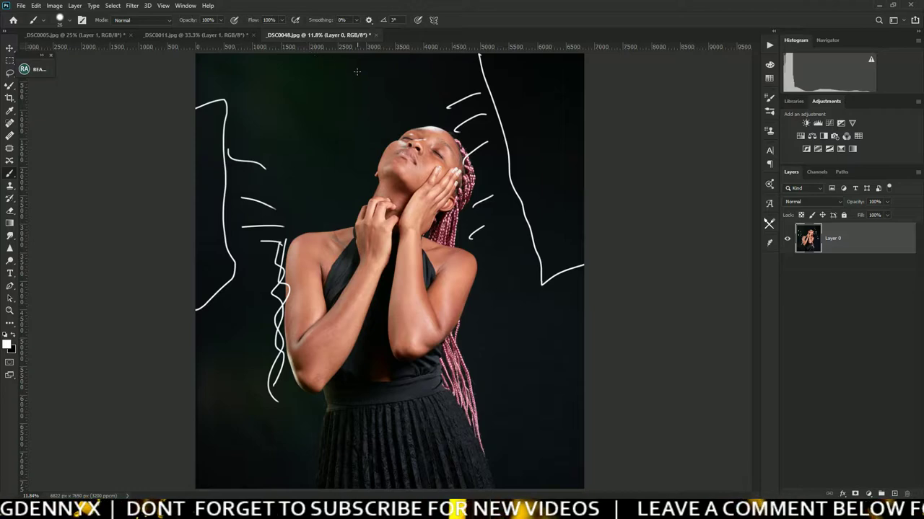
Paint three short vertical light rays above the model's head and remove the stray horizontal guide.
{"action": "left_click_drag", "start_coordinate": [347, 47], "coordinate": [349, 91]}
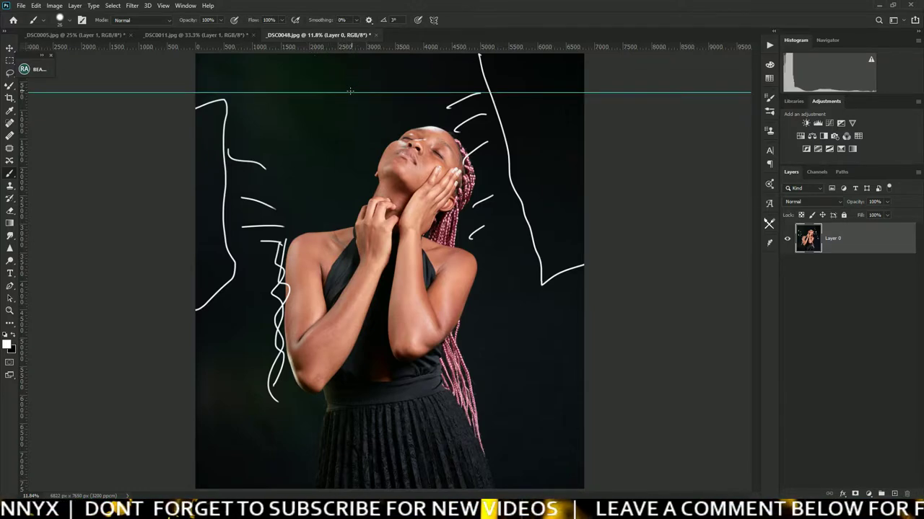
{"action": "left_click_drag", "start_coordinate": [346, 54], "coordinate": [349, 103]}
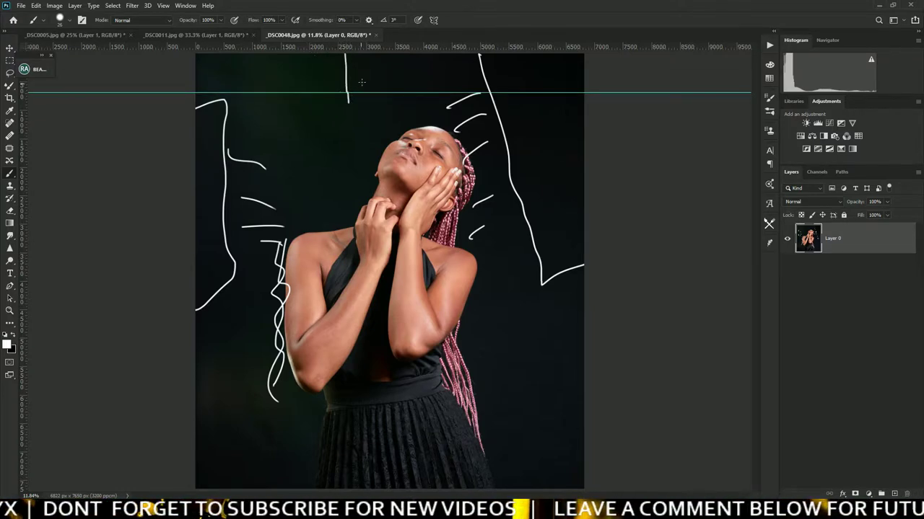
{"action": "left_click_drag", "start_coordinate": [375, 54], "coordinate": [376, 94]}
{"action": "left_click_drag", "start_coordinate": [399, 56], "coordinate": [401, 103]}
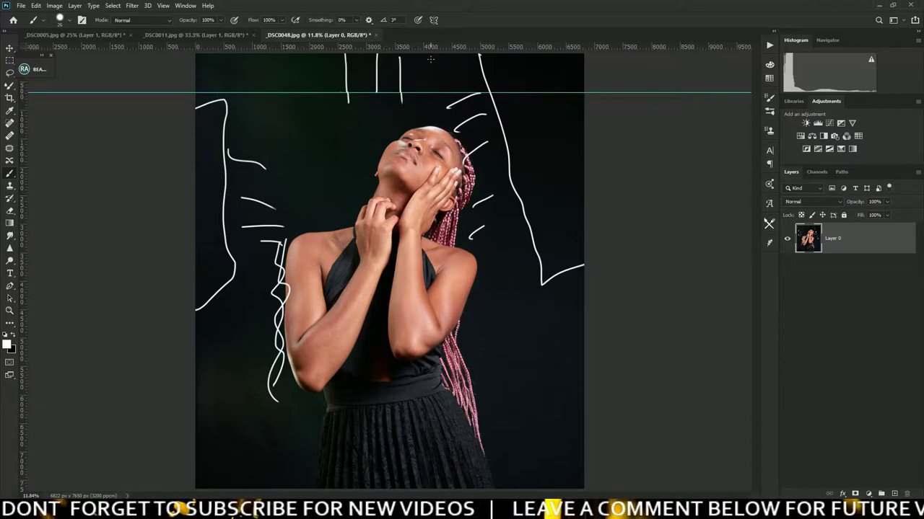
{"action": "left_click", "coordinate": [9, 49]}
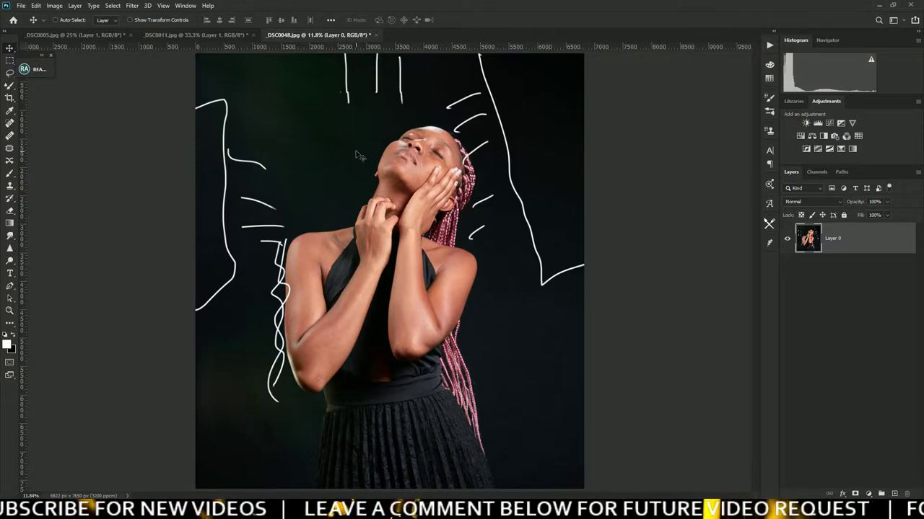
Brush more rays above the head and zigzags marking the lit edges of the hair, shoulder and hanging braids.
{"action": "key", "text": "b"}
{"action": "mouse_move", "coordinate": [431, 56]}
{"action": "left_mouse_down"}
{"action": "mouse_move", "coordinate": [438, 97]}
{"action": "mouse_move", "coordinate": [424, 126]}
{"action": "mouse_move", "coordinate": [452, 130]}
{"action": "mouse_move", "coordinate": [462, 148]}
{"action": "left_mouse_up"}
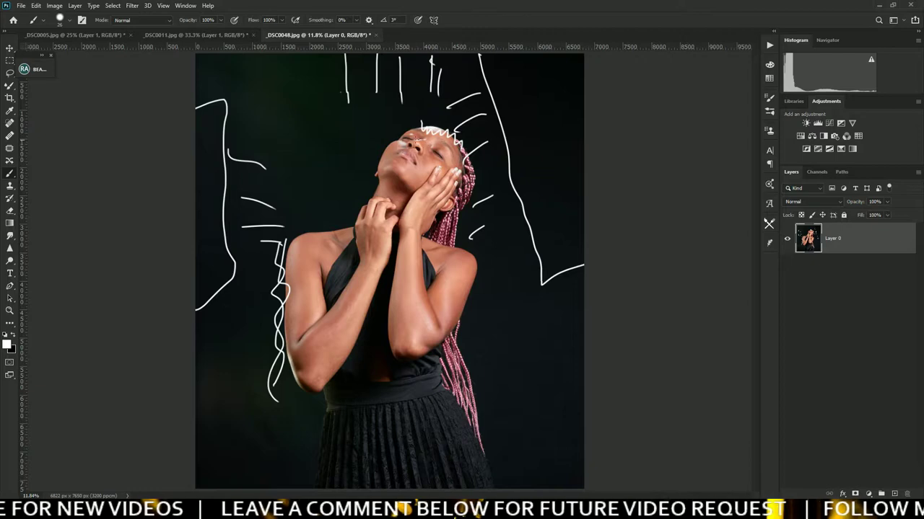
{"action": "left_click_drag", "start_coordinate": [304, 231], "coordinate": [349, 227]}
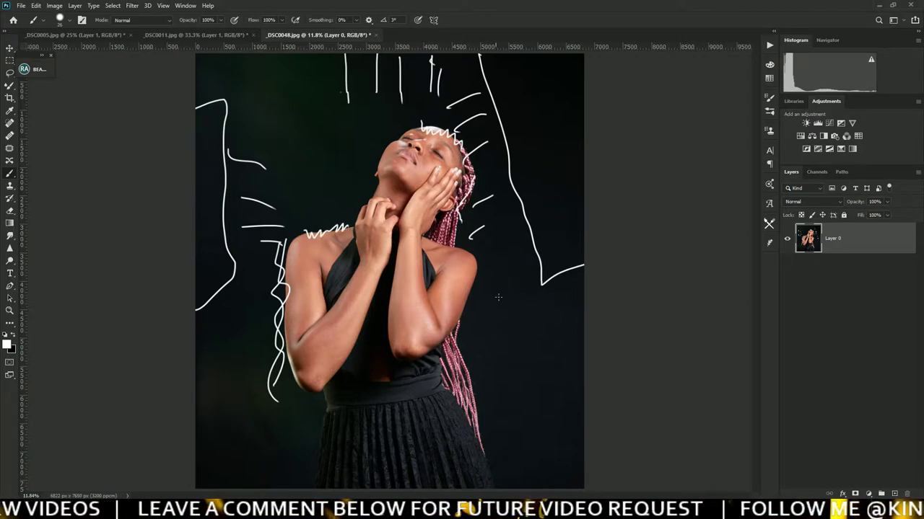
{"action": "left_click_drag", "start_coordinate": [453, 337], "coordinate": [478, 425]}
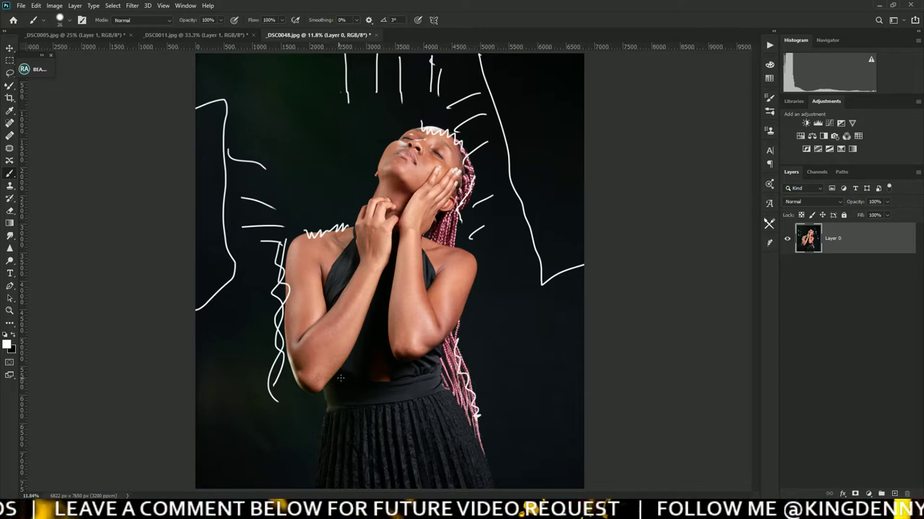
In _DSC0005.jpg, draw an arrow from the left softbox through the stick figure to the round reflector.
{"action": "left_click", "coordinate": [94, 35]}
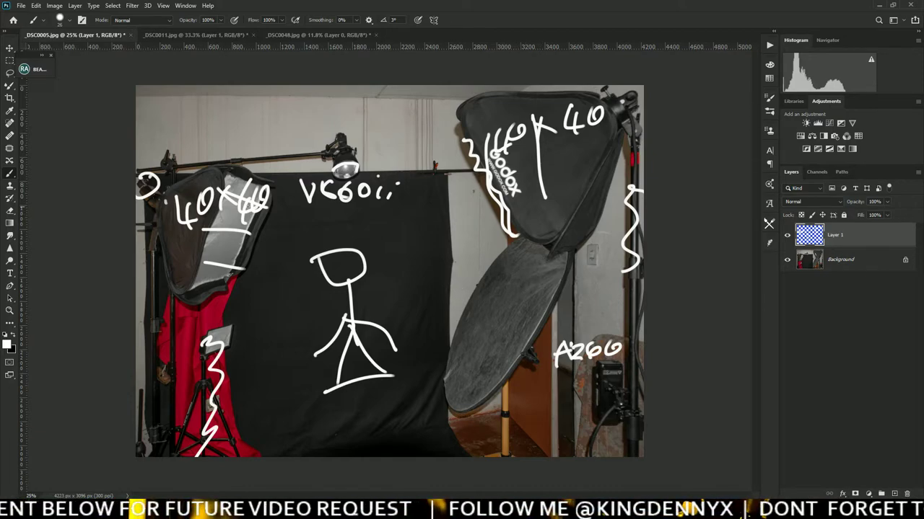
{"action": "mouse_move", "coordinate": [248, 248]}
{"action": "left_mouse_down"}
{"action": "mouse_move", "coordinate": [470, 288]}
{"action": "mouse_move", "coordinate": [524, 314]}
{"action": "mouse_move", "coordinate": [501, 286]}
{"action": "left_mouse_up"}
{"action": "left_click_drag", "start_coordinate": [523, 315], "coordinate": [481, 337]}
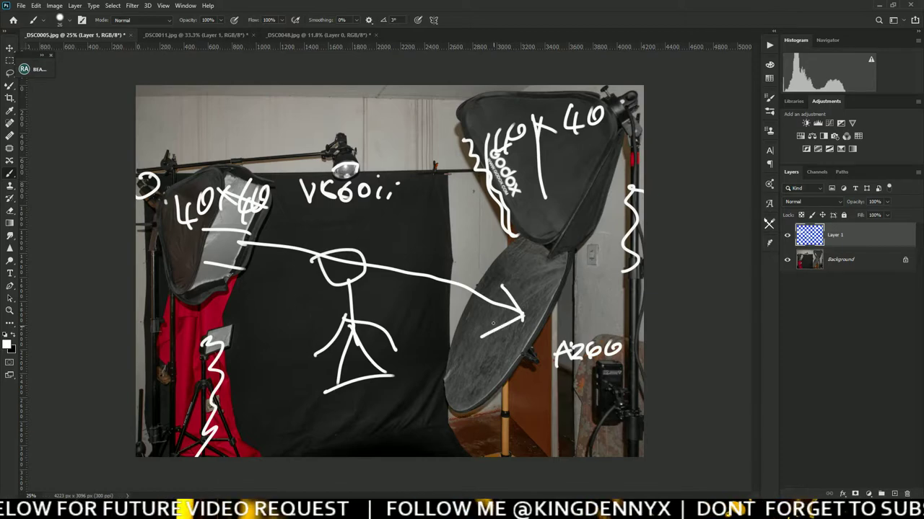
In _DSC0048.jpg, extend the zigzag down the braids and skirt edge, and mark the left softbox outline.
{"action": "left_click", "coordinate": [339, 35]}
{"action": "left_click_drag", "start_coordinate": [475, 417], "coordinate": [496, 488]}
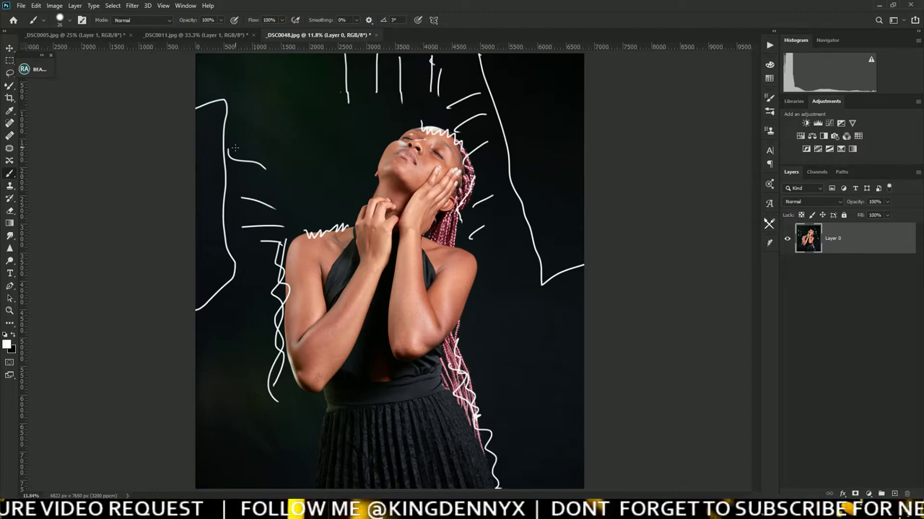
{"action": "mouse_move", "coordinate": [211, 138]}
{"action": "left_mouse_down"}
{"action": "mouse_move", "coordinate": [228, 187]}
{"action": "mouse_move", "coordinate": [225, 257]}
{"action": "left_mouse_up"}
In _DSC0005.jpg, put a small mark on the reflector and write the power setting "1/8" on the large Godox softbox.
{"action": "left_click", "coordinate": [107, 35]}
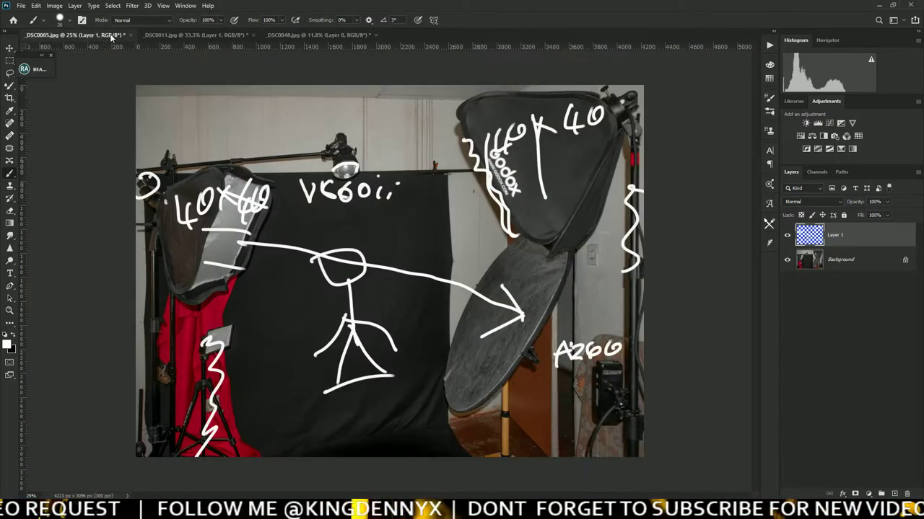
{"action": "left_click_drag", "start_coordinate": [468, 348], "coordinate": [469, 336]}
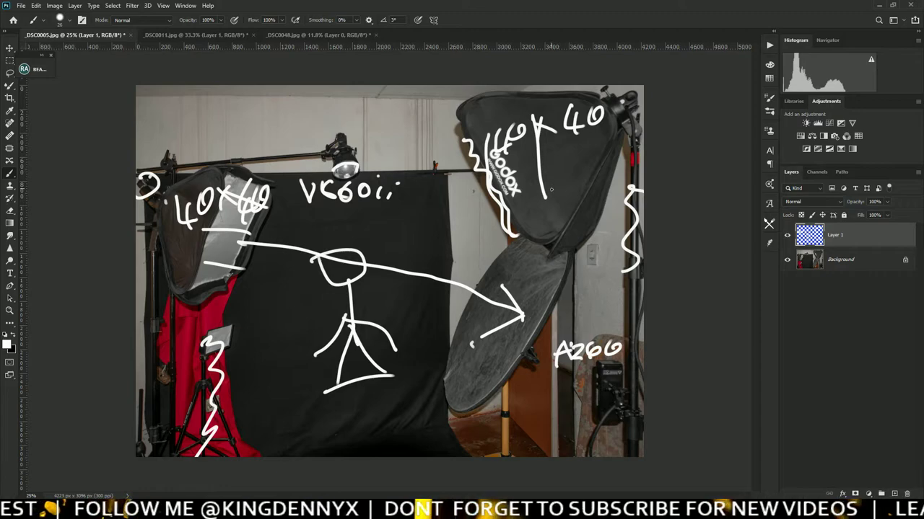
{"action": "mouse_move", "coordinate": [570, 172]}
{"action": "left_mouse_down"}
{"action": "mouse_move", "coordinate": [569, 214]}
{"action": "mouse_move", "coordinate": [581, 216]}
{"action": "mouse_move", "coordinate": [587, 189]}
{"action": "left_mouse_up"}
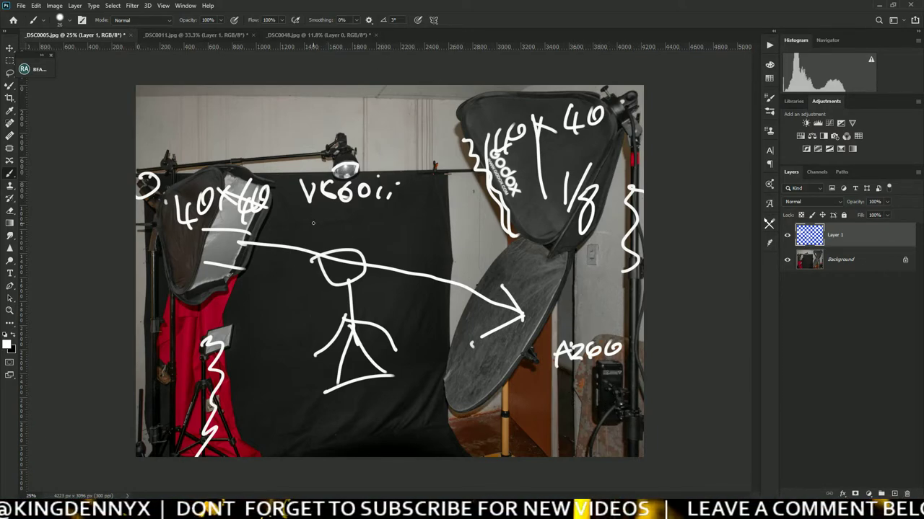
Write the power settings "1/64" under the overhead light's label and "1/4" on the left softbox.
{"action": "mouse_move", "coordinate": [320, 211]}
{"action": "left_mouse_down"}
{"action": "mouse_move", "coordinate": [306, 235]}
{"action": "mouse_move", "coordinate": [319, 238]}
{"action": "left_mouse_up"}
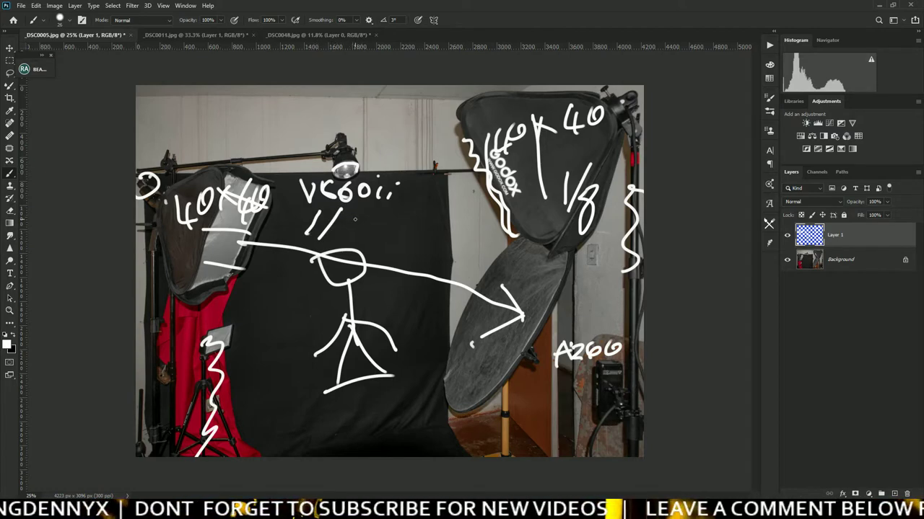
{"action": "mouse_move", "coordinate": [358, 211]}
{"action": "left_mouse_down"}
{"action": "mouse_move", "coordinate": [346, 242]}
{"action": "mouse_move", "coordinate": [361, 224]}
{"action": "mouse_move", "coordinate": [383, 240]}
{"action": "left_mouse_up"}
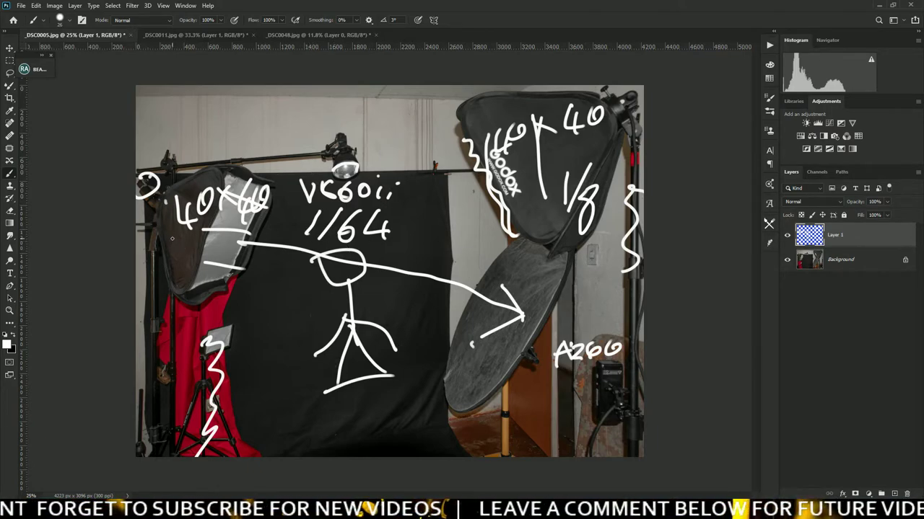
{"action": "mouse_move", "coordinate": [175, 234]}
{"action": "left_mouse_down"}
{"action": "mouse_move", "coordinate": [171, 257]}
{"action": "mouse_move", "coordinate": [181, 264]}
{"action": "left_mouse_up"}
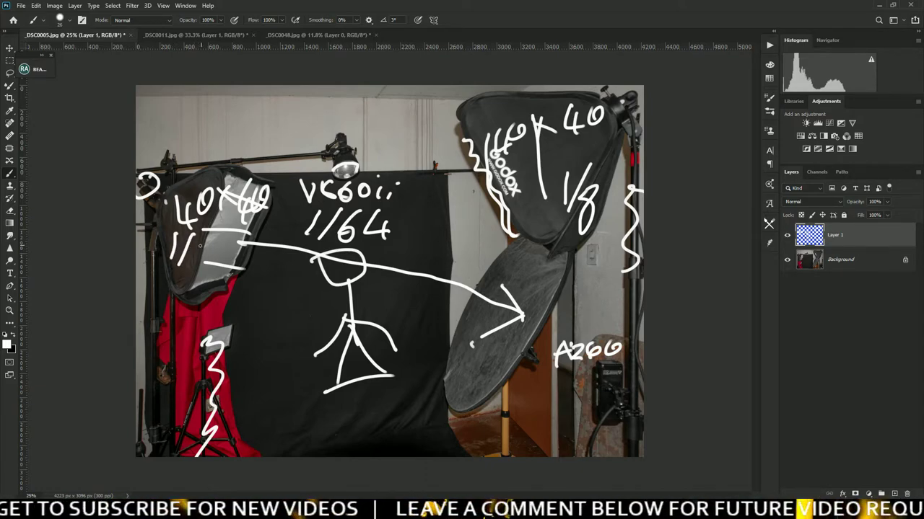
{"action": "left_click_drag", "start_coordinate": [197, 241], "coordinate": [199, 278]}
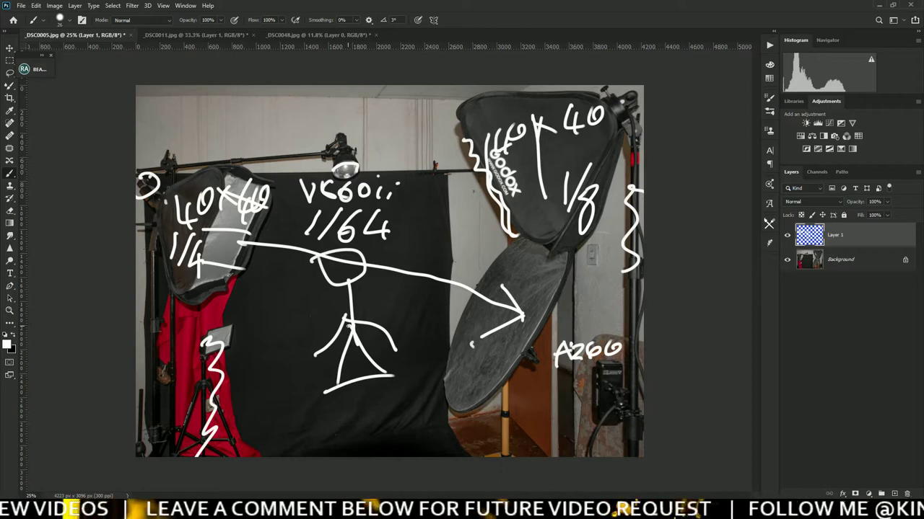
In _DSC0011.jpg, write "V860ii" at the top of the photo and brush a zigzag along the top of the braided hair.
{"action": "left_click", "coordinate": [221, 34]}
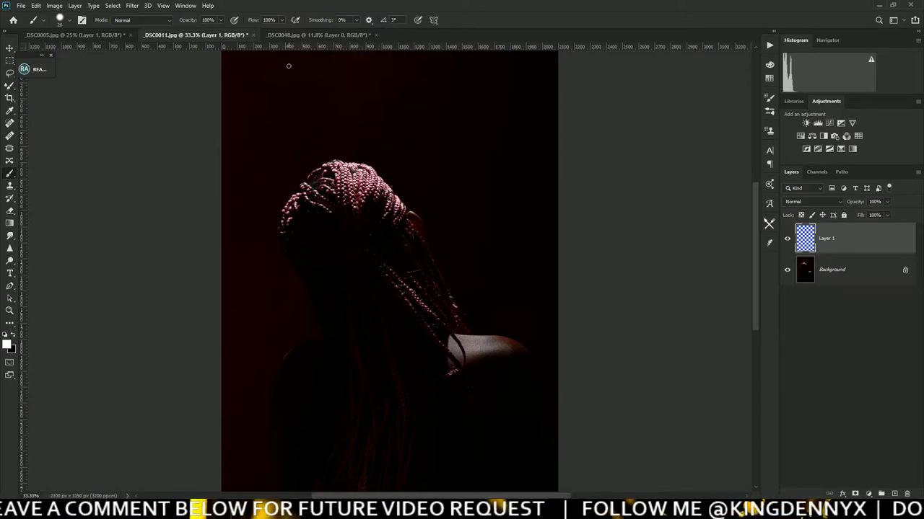
{"action": "mouse_move", "coordinate": [281, 60]}
{"action": "left_mouse_down"}
{"action": "mouse_move", "coordinate": [282, 92]}
{"action": "mouse_move", "coordinate": [303, 64]}
{"action": "mouse_move", "coordinate": [332, 61]}
{"action": "mouse_move", "coordinate": [348, 93]}
{"action": "mouse_move", "coordinate": [358, 80]}
{"action": "mouse_move", "coordinate": [391, 74]}
{"action": "mouse_move", "coordinate": [400, 95]}
{"action": "mouse_move", "coordinate": [418, 94]}
{"action": "left_mouse_up"}
{"action": "left_click", "coordinate": [409, 68]}
{"action": "left_click", "coordinate": [428, 62]}
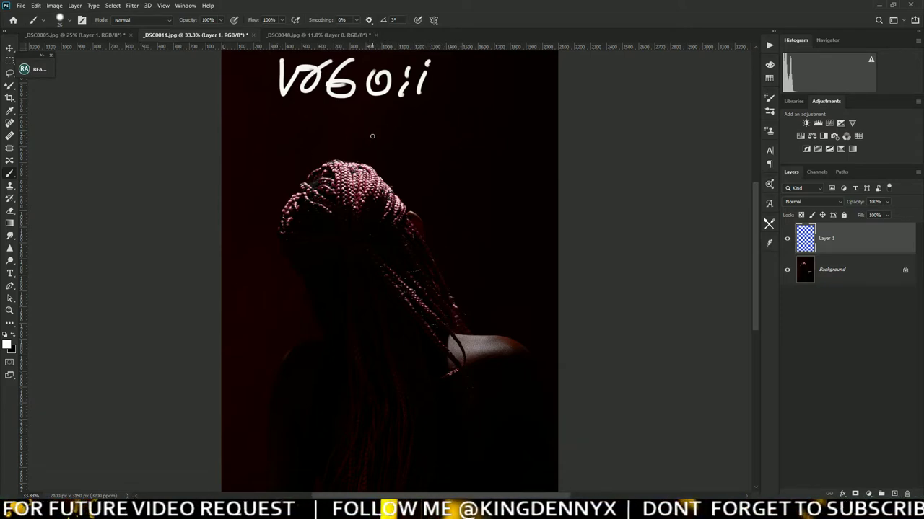
{"action": "mouse_move", "coordinate": [275, 209]}
{"action": "left_mouse_down"}
{"action": "mouse_move", "coordinate": [340, 147]}
{"action": "mouse_move", "coordinate": [414, 178]}
{"action": "left_mouse_up"}
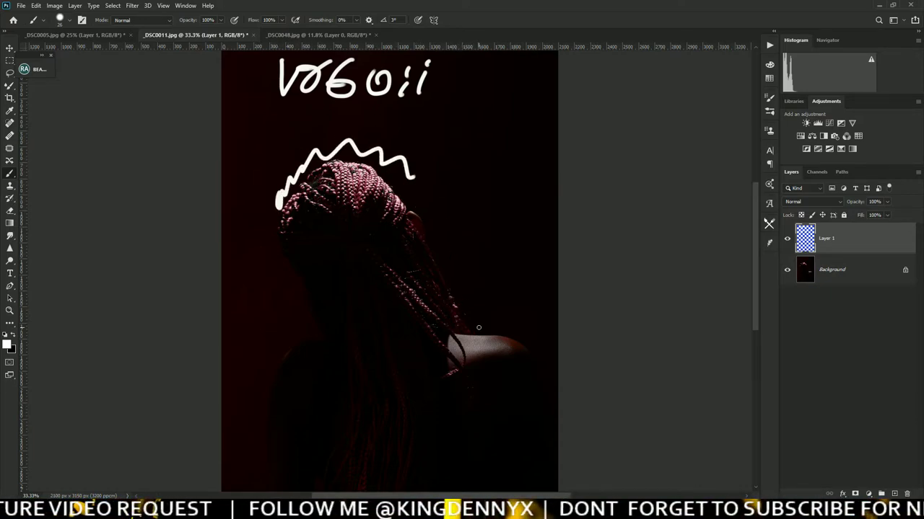
In _DSC0011.jpg, brush a small squiggle above the lit shoulder and four short light-direction strokes above the head.
{"action": "left_click_drag", "start_coordinate": [470, 329], "coordinate": [517, 321]}
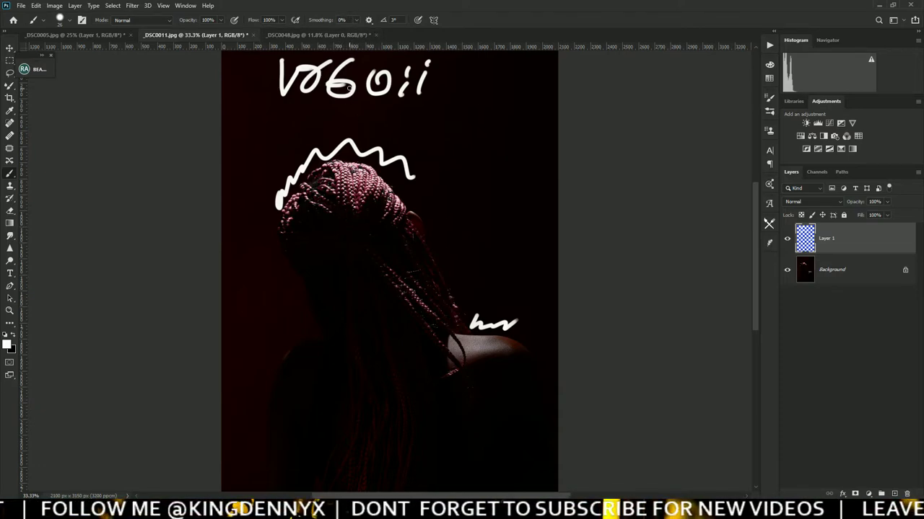
{"action": "left_click_drag", "start_coordinate": [302, 145], "coordinate": [325, 117]}
{"action": "left_click_drag", "start_coordinate": [349, 105], "coordinate": [331, 147]}
{"action": "left_click_drag", "start_coordinate": [378, 116], "coordinate": [376, 150]}
{"action": "left_click_drag", "start_coordinate": [423, 121], "coordinate": [419, 154]}
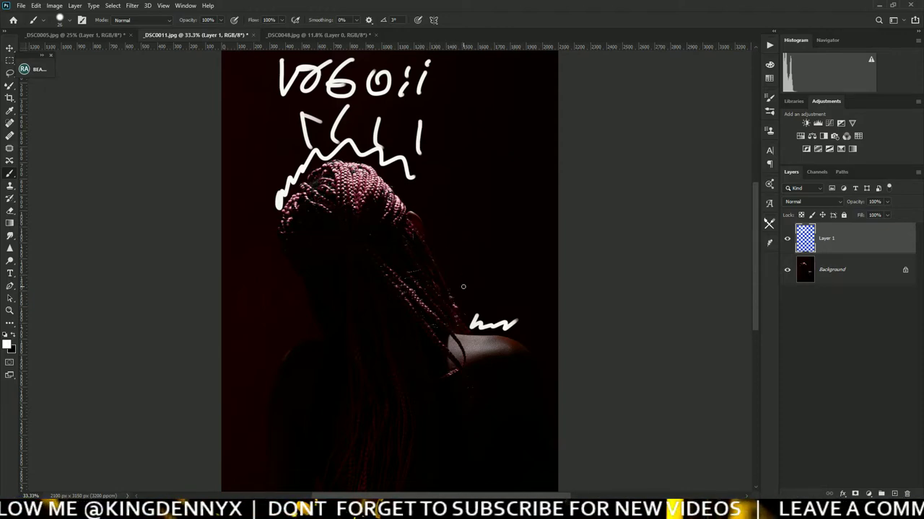
In _DSC0005.jpg, hide Layer 1 with the earlier annotations and add a new blank layer on top.
{"action": "left_click", "coordinate": [334, 33]}
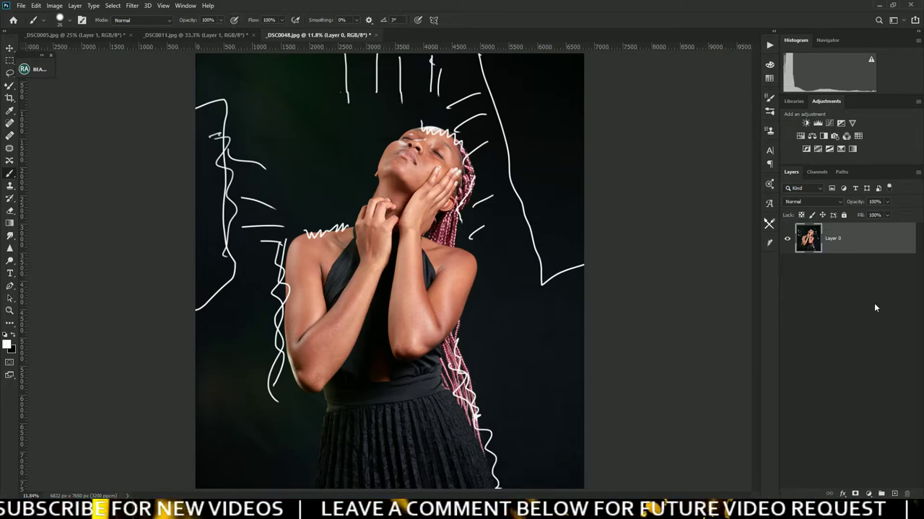
{"action": "left_click", "coordinate": [76, 35]}
{"action": "left_click", "coordinate": [788, 236]}
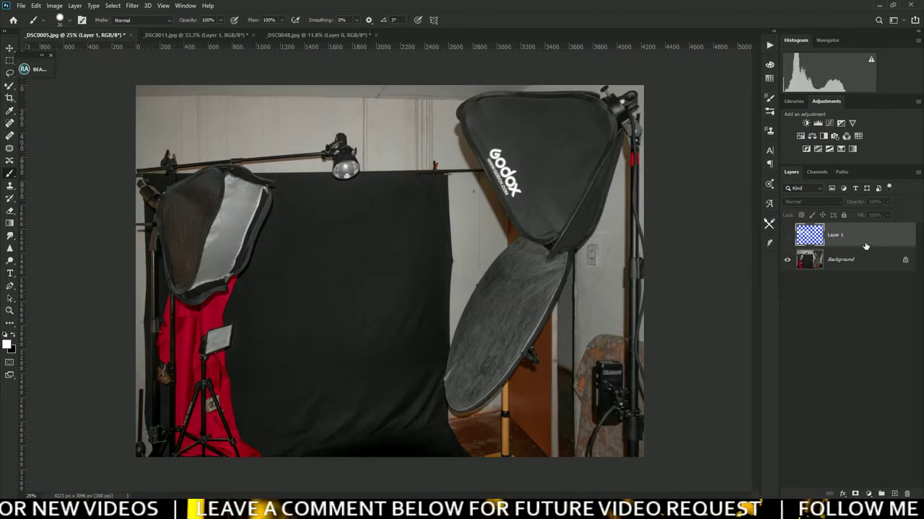
{"action": "left_click", "coordinate": [893, 494]}
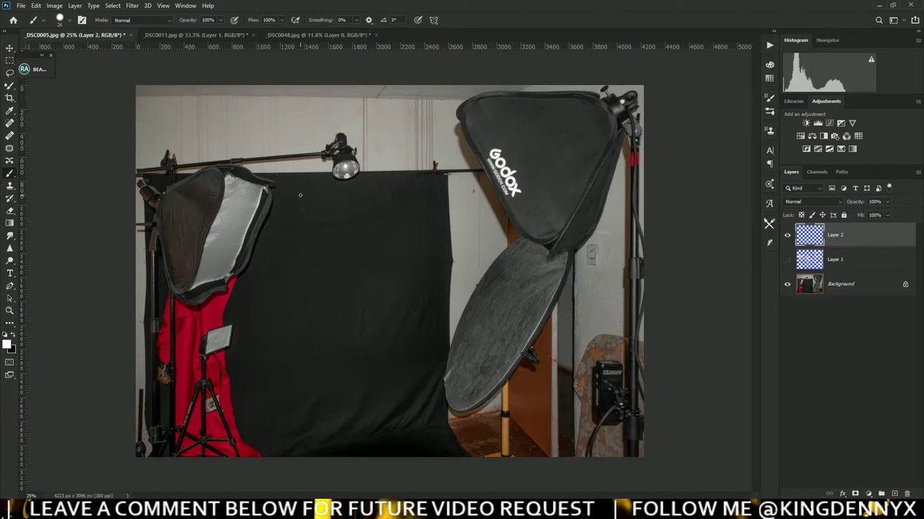
Handwrite the underlined heading "SS" on the black backdrop with the shutter speeds "1/200" and "1/125" beneath it.
{"action": "mouse_move", "coordinate": [309, 186]}
{"action": "left_mouse_down"}
{"action": "mouse_move", "coordinate": [310, 206]}
{"action": "mouse_move", "coordinate": [282, 217]}
{"action": "left_mouse_up"}
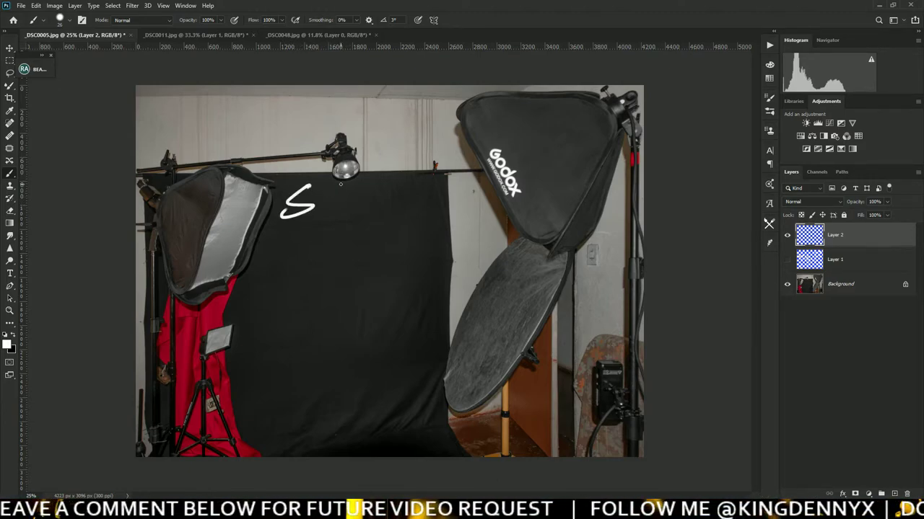
{"action": "left_click_drag", "start_coordinate": [347, 184], "coordinate": [326, 214]}
{"action": "left_click_drag", "start_coordinate": [264, 241], "coordinate": [443, 224]}
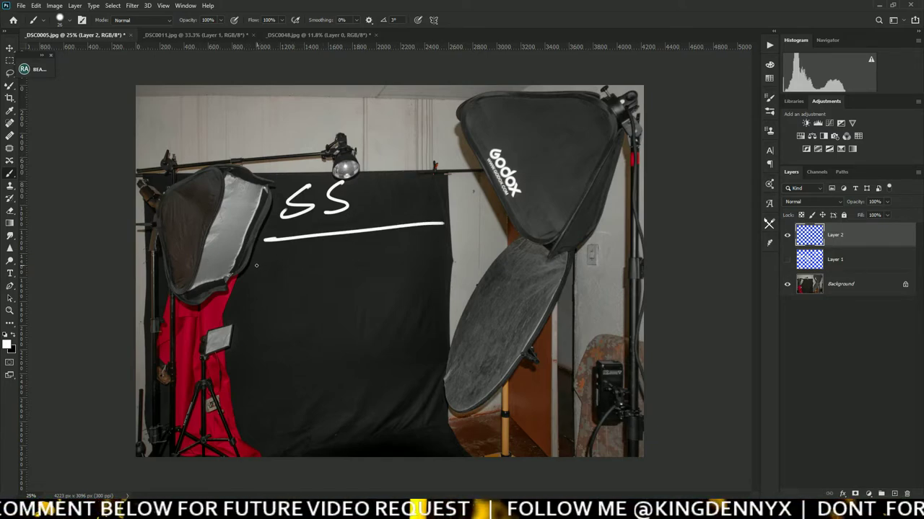
{"action": "left_click_drag", "start_coordinate": [292, 249], "coordinate": [282, 275]}
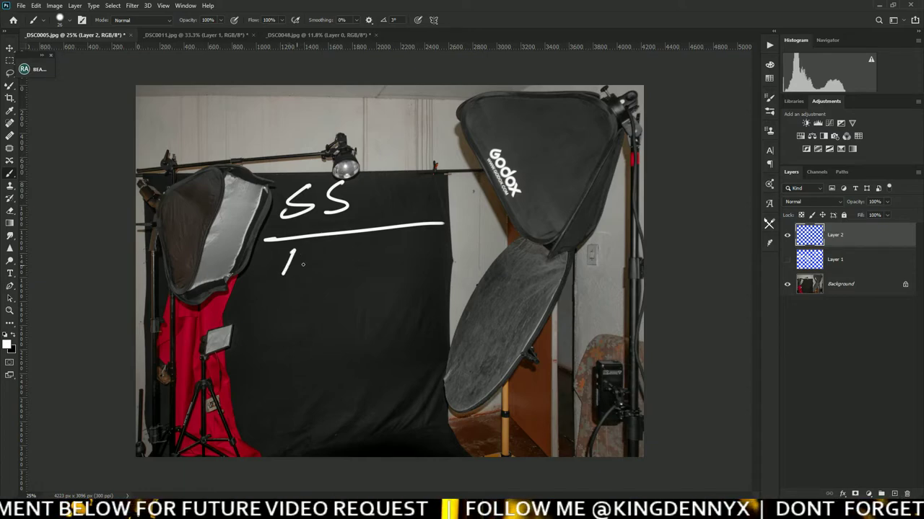
{"action": "mouse_move", "coordinate": [320, 245]}
{"action": "left_mouse_down"}
{"action": "mouse_move", "coordinate": [296, 277]}
{"action": "mouse_move", "coordinate": [358, 271]}
{"action": "mouse_move", "coordinate": [365, 254]}
{"action": "mouse_move", "coordinate": [408, 248]}
{"action": "mouse_move", "coordinate": [459, 264]}
{"action": "left_mouse_up"}
{"action": "mouse_move", "coordinate": [457, 241]}
{"action": "left_mouse_down"}
{"action": "mouse_move", "coordinate": [435, 261]}
{"action": "mouse_move", "coordinate": [454, 268]}
{"action": "left_mouse_up"}
{"action": "left_click_drag", "start_coordinate": [474, 231], "coordinate": [460, 262]}
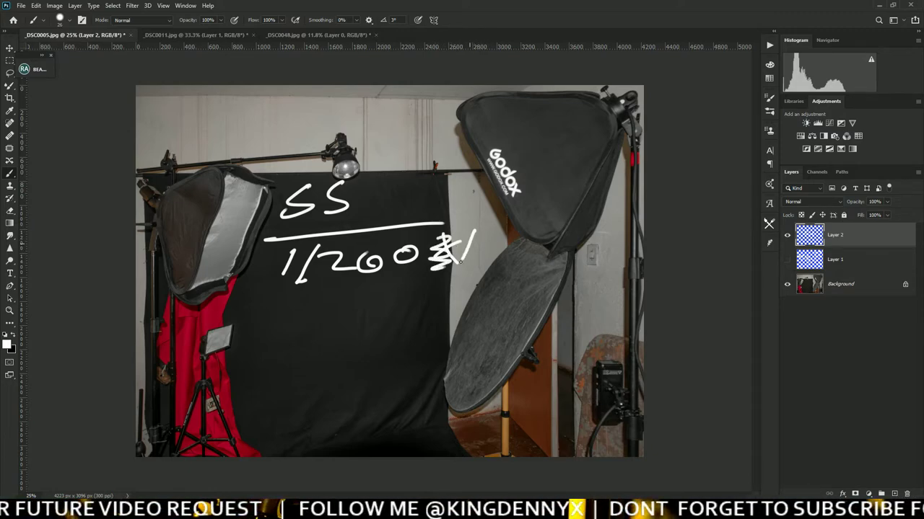
{"action": "mouse_move", "coordinate": [491, 231]}
{"action": "left_mouse_down"}
{"action": "mouse_move", "coordinate": [503, 259]}
{"action": "mouse_move", "coordinate": [549, 247]}
{"action": "mouse_move", "coordinate": [474, 256]}
{"action": "left_mouse_up"}
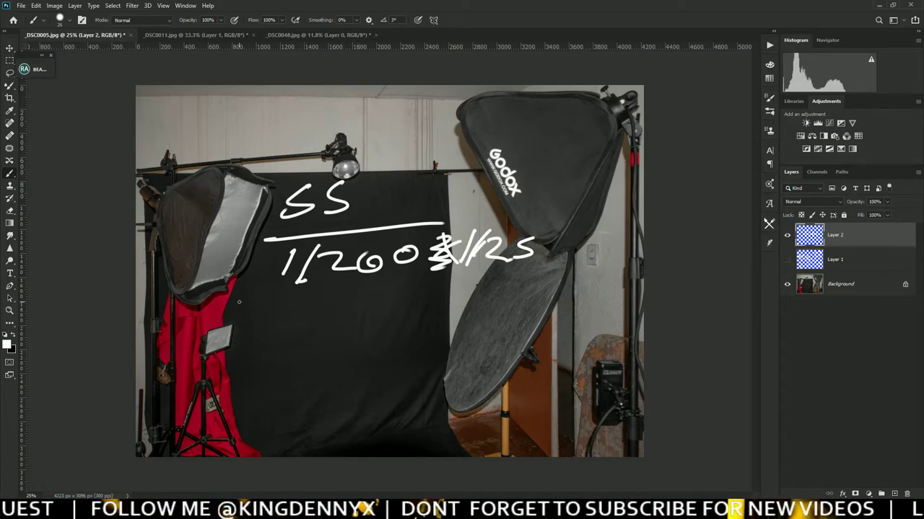
Handwrite "ISO 100" on the backdrop below the shutter speeds.
{"action": "mouse_move", "coordinate": [238, 301]}
{"action": "left_mouse_down"}
{"action": "mouse_move", "coordinate": [238, 325]}
{"action": "mouse_move", "coordinate": [245, 319]}
{"action": "left_mouse_up"}
{"action": "mouse_move", "coordinate": [279, 303]}
{"action": "left_mouse_down"}
{"action": "mouse_move", "coordinate": [273, 321]}
{"action": "mouse_move", "coordinate": [279, 303]}
{"action": "mouse_move", "coordinate": [315, 332]}
{"action": "left_mouse_up"}
{"action": "left_click_drag", "start_coordinate": [347, 300], "coordinate": [347, 301]}
{"action": "mouse_move", "coordinate": [365, 318]}
{"action": "left_mouse_down"}
{"action": "mouse_move", "coordinate": [394, 314]}
{"action": "mouse_move", "coordinate": [366, 316]}
{"action": "left_mouse_up"}
Handwrite the camera model "D3400" across the wall above the "SS" heading.
{"action": "mouse_move", "coordinate": [379, 124]}
{"action": "left_mouse_down"}
{"action": "mouse_move", "coordinate": [365, 169]}
{"action": "mouse_move", "coordinate": [350, 165]}
{"action": "left_mouse_up"}
{"action": "mouse_move", "coordinate": [401, 130]}
{"action": "left_mouse_down"}
{"action": "mouse_move", "coordinate": [413, 152]}
{"action": "mouse_move", "coordinate": [450, 149]}
{"action": "left_mouse_up"}
{"action": "left_click_drag", "start_coordinate": [437, 139], "coordinate": [440, 163]}
{"action": "left_click_drag", "start_coordinate": [466, 134], "coordinate": [491, 136]}
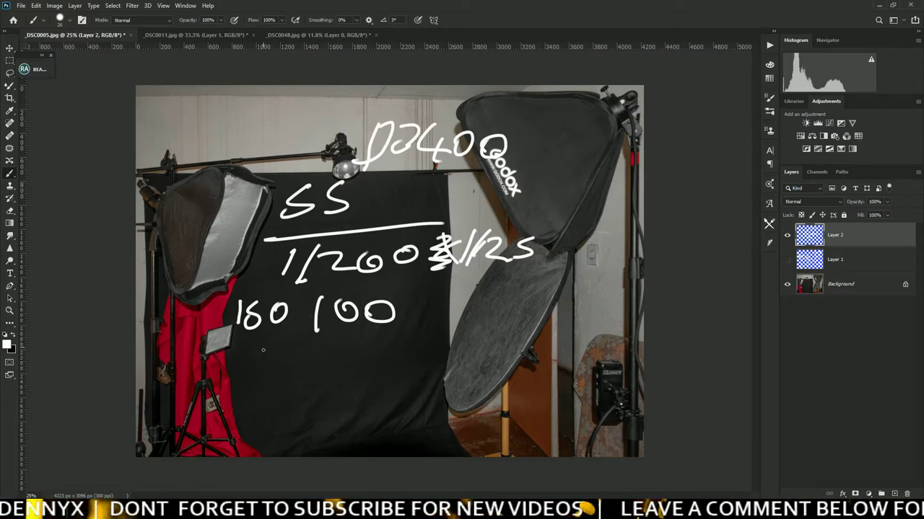
Handwrite the apertures "F 4 / F5.6" below the ISO line.
{"action": "mouse_move", "coordinate": [239, 354]}
{"action": "left_mouse_down"}
{"action": "mouse_move", "coordinate": [270, 348]}
{"action": "mouse_move", "coordinate": [232, 388]}
{"action": "mouse_move", "coordinate": [269, 368]}
{"action": "left_mouse_up"}
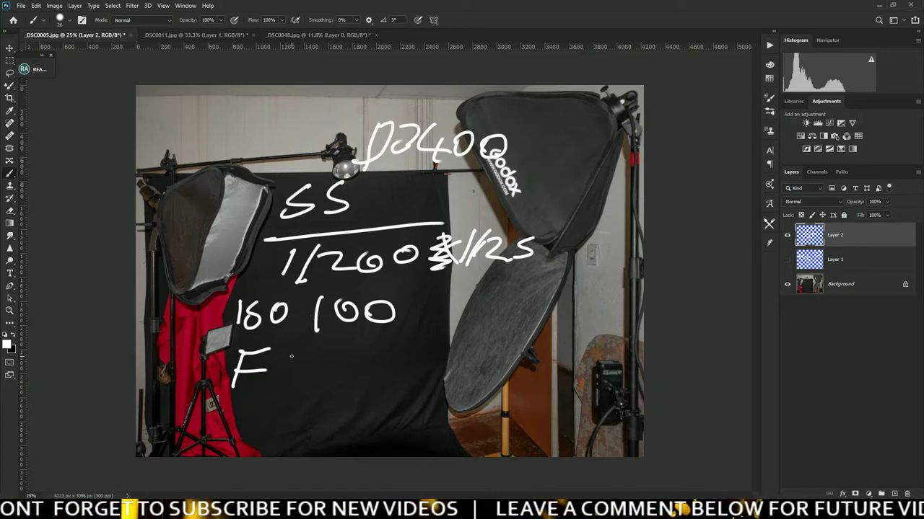
{"action": "mouse_move", "coordinate": [297, 351]}
{"action": "left_mouse_down"}
{"action": "mouse_move", "coordinate": [286, 380]}
{"action": "mouse_move", "coordinate": [319, 380]}
{"action": "left_mouse_up"}
{"action": "left_click_drag", "start_coordinate": [309, 364], "coordinate": [313, 387]}
{"action": "left_click_drag", "start_coordinate": [368, 335], "coordinate": [329, 403]}
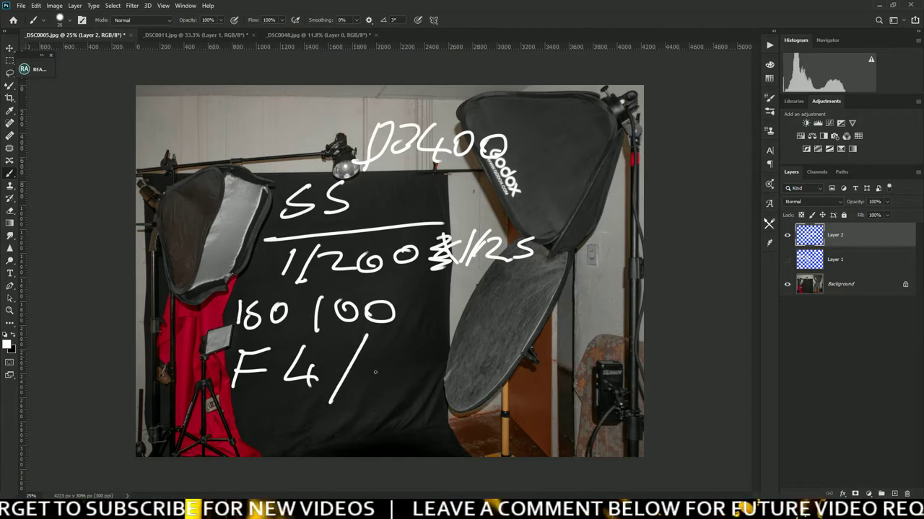
{"action": "mouse_move", "coordinate": [412, 343]}
{"action": "left_mouse_down"}
{"action": "mouse_move", "coordinate": [390, 349]}
{"action": "mouse_move", "coordinate": [376, 393]}
{"action": "left_mouse_up"}
{"action": "left_click_drag", "start_coordinate": [378, 380], "coordinate": [402, 372]}
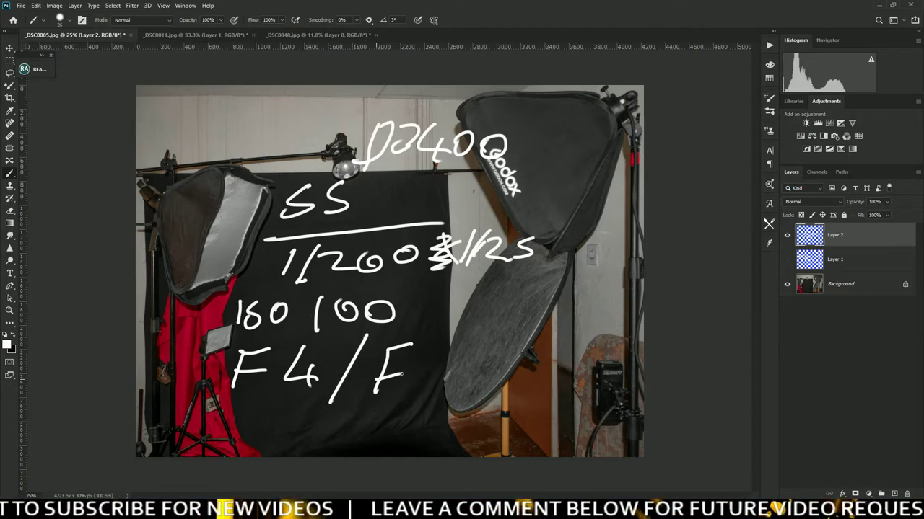
{"action": "left_click_drag", "start_coordinate": [436, 347], "coordinate": [426, 381]}
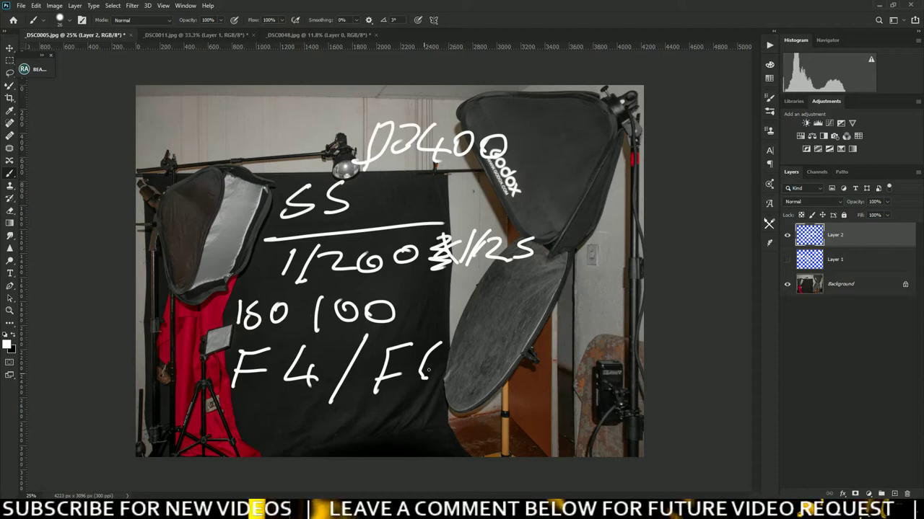
{"action": "mouse_move", "coordinate": [443, 344]}
{"action": "left_mouse_down"}
{"action": "mouse_move", "coordinate": [419, 384]}
{"action": "mouse_move", "coordinate": [462, 375]}
{"action": "mouse_move", "coordinate": [438, 388]}
{"action": "left_mouse_up"}
{"action": "left_click_drag", "start_coordinate": [484, 345], "coordinate": [472, 371]}
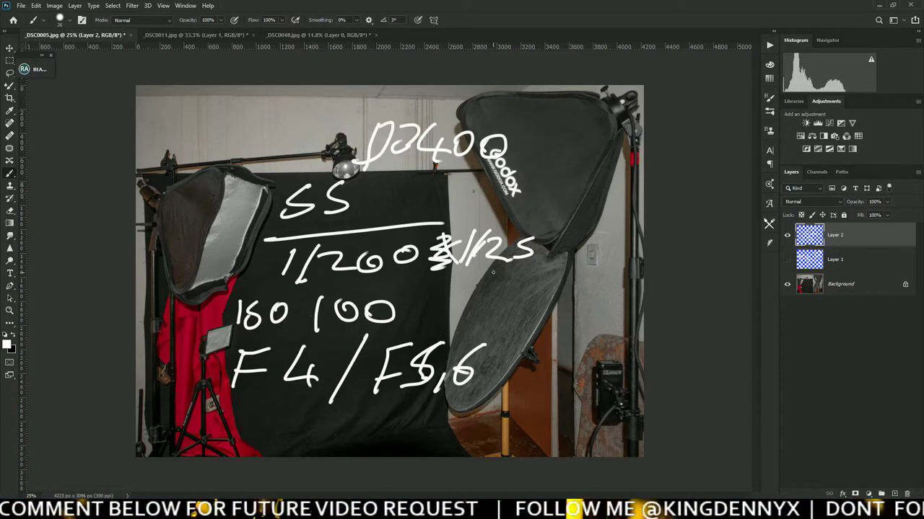
Hide the camera-settings layer, add a new layer, and brush a stick figure of the model on the backdrop.
{"action": "left_click", "coordinate": [789, 237]}
{"action": "left_click", "coordinate": [894, 495]}
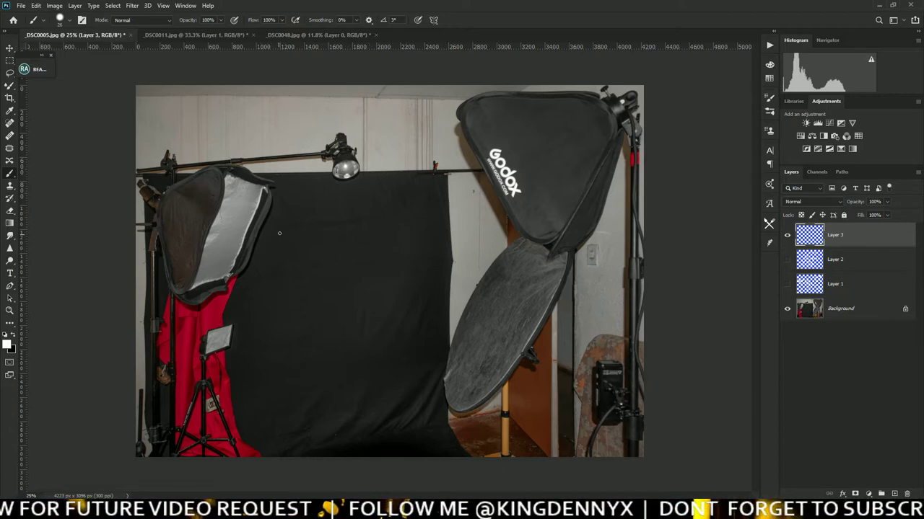
{"action": "mouse_move", "coordinate": [326, 263]}
{"action": "left_mouse_down"}
{"action": "mouse_move", "coordinate": [330, 306]}
{"action": "mouse_move", "coordinate": [358, 306]}
{"action": "mouse_move", "coordinate": [346, 368]}
{"action": "mouse_move", "coordinate": [308, 398]}
{"action": "left_mouse_up"}
{"action": "mouse_move", "coordinate": [348, 353]}
{"action": "left_mouse_down"}
{"action": "mouse_move", "coordinate": [368, 399]}
{"action": "mouse_move", "coordinate": [312, 408]}
{"action": "left_mouse_up"}
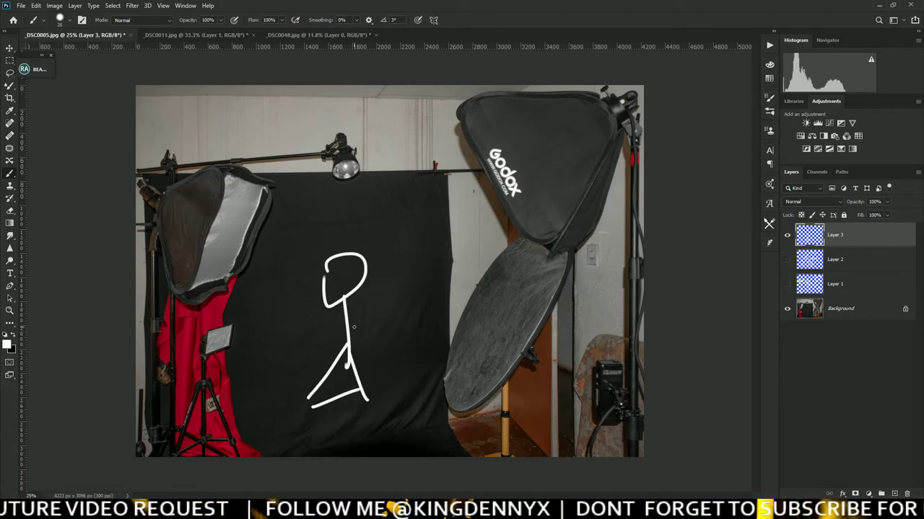
{"action": "mouse_move", "coordinate": [351, 324]}
{"action": "left_mouse_down"}
{"action": "mouse_move", "coordinate": [286, 362]}
{"action": "mouse_move", "coordinate": [384, 355]}
{"action": "mouse_move", "coordinate": [378, 365]}
{"action": "left_mouse_up"}
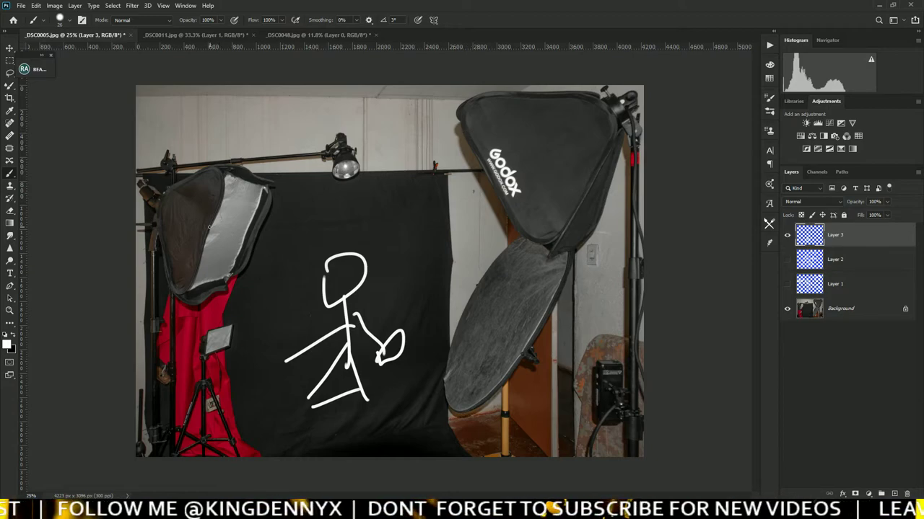
Brush three light-direction strokes from the left softbox towards the figure and three downward from the overhead light.
{"action": "left_click_drag", "start_coordinate": [209, 230], "coordinate": [262, 271]}
{"action": "left_click_drag", "start_coordinate": [234, 208], "coordinate": [301, 251]}
{"action": "left_click_drag", "start_coordinate": [208, 287], "coordinate": [288, 319]}
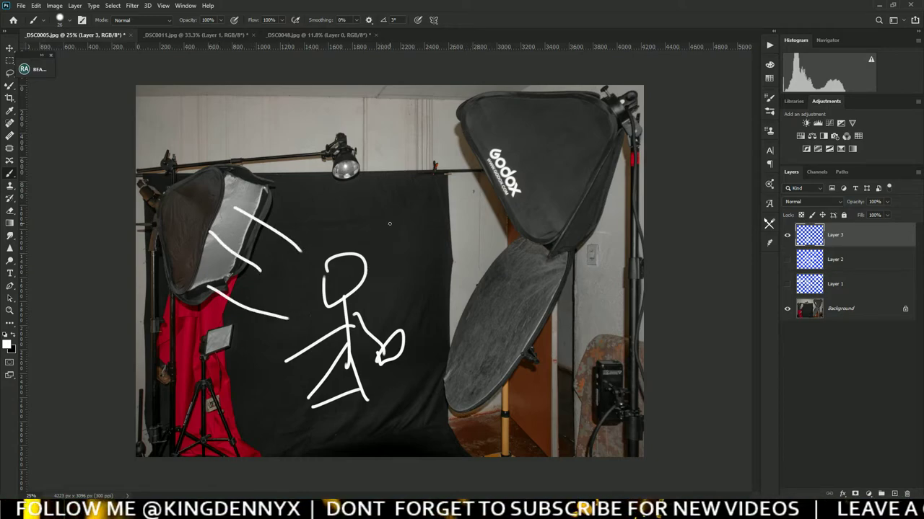
{"action": "mouse_move", "coordinate": [349, 164]}
{"action": "left_mouse_down"}
{"action": "mouse_move", "coordinate": [342, 220]}
{"action": "mouse_move", "coordinate": [375, 218]}
{"action": "left_mouse_up"}
{"action": "left_click_drag", "start_coordinate": [337, 176], "coordinate": [318, 214]}
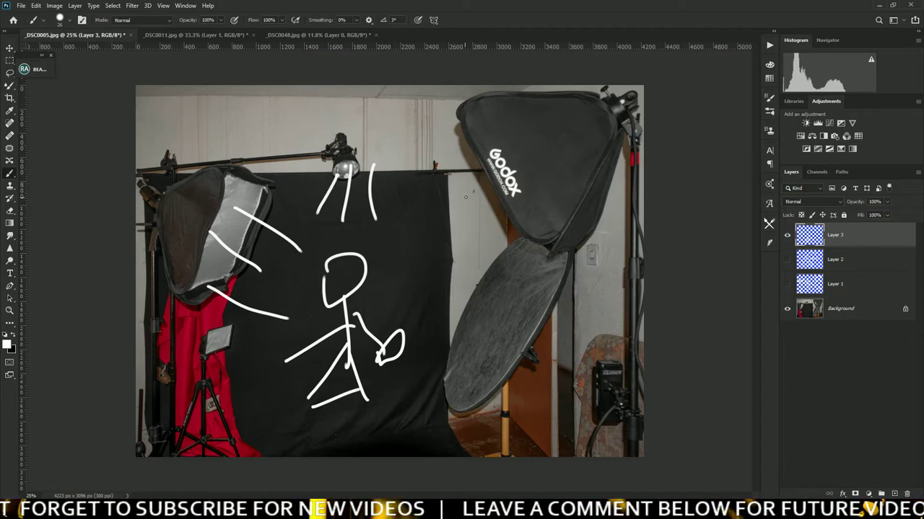
Brush a wavy line over the figure's head and arm, and light-direction strokes from the large Godox softbox.
{"action": "mouse_move", "coordinate": [300, 219]}
{"action": "left_mouse_down"}
{"action": "mouse_move", "coordinate": [349, 248]}
{"action": "mouse_move", "coordinate": [364, 282]}
{"action": "mouse_move", "coordinate": [325, 337]}
{"action": "mouse_move", "coordinate": [278, 355]}
{"action": "left_mouse_up"}
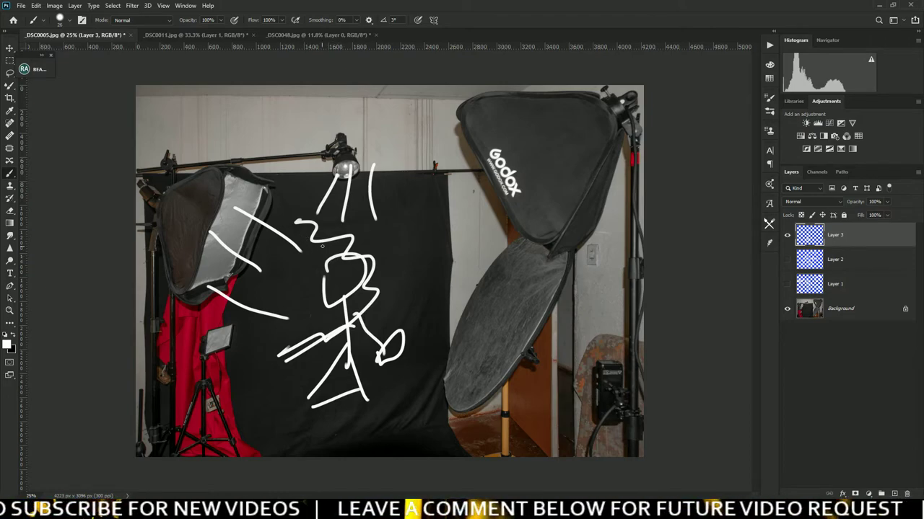
{"action": "left_click_drag", "start_coordinate": [492, 174], "coordinate": [391, 203]}
{"action": "mouse_move", "coordinate": [494, 224]}
{"action": "left_mouse_down"}
{"action": "mouse_move", "coordinate": [410, 250]}
{"action": "mouse_move", "coordinate": [392, 283]}
{"action": "left_mouse_up"}
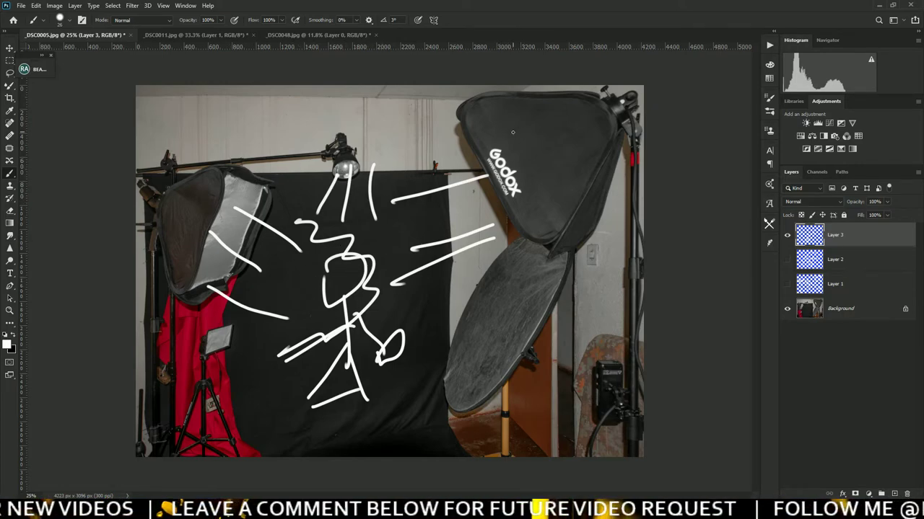
Number the lights by brushing "3" on the Godox softbox, "1" on the left softbox and "2" beside the overhead light.
{"action": "left_click_drag", "start_coordinate": [490, 127], "coordinate": [491, 174]}
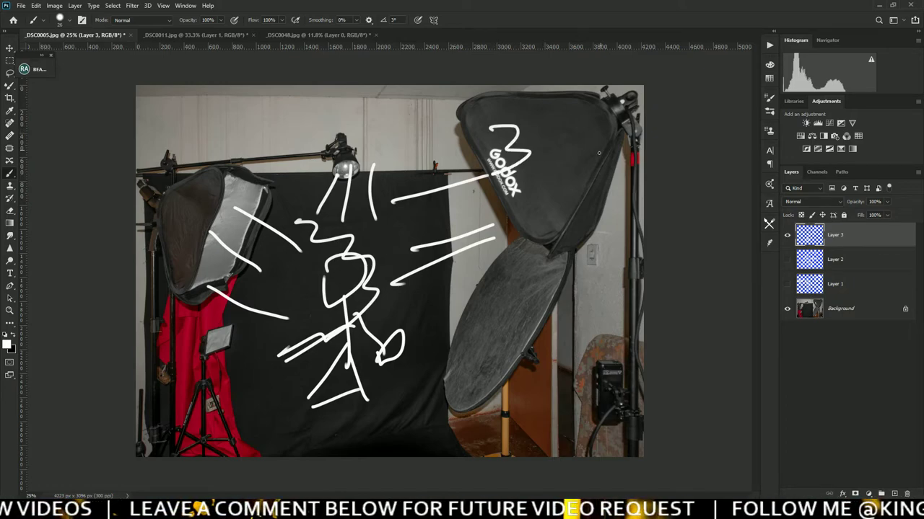
{"action": "left_click_drag", "start_coordinate": [281, 209], "coordinate": [288, 203]}
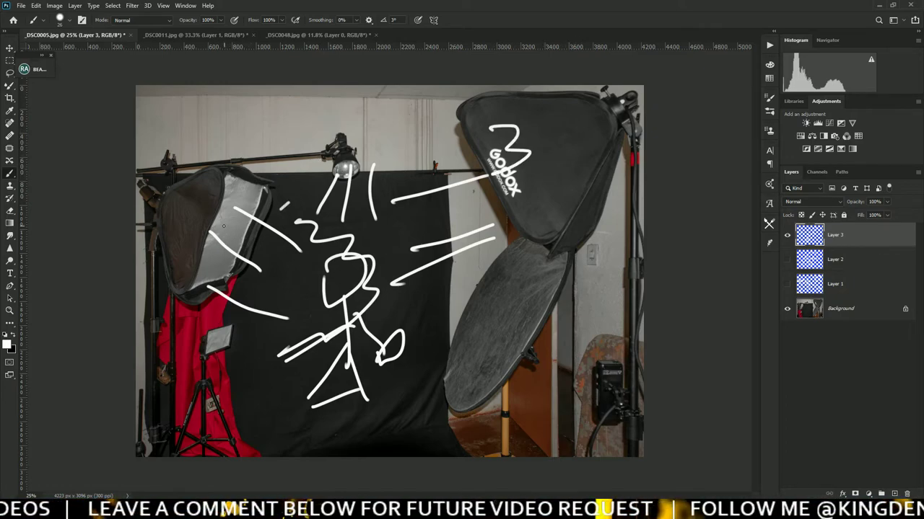
{"action": "left_click_drag", "start_coordinate": [225, 218], "coordinate": [227, 258]}
{"action": "mouse_move", "coordinate": [364, 140]}
{"action": "left_mouse_down"}
{"action": "mouse_move", "coordinate": [397, 159]}
{"action": "mouse_move", "coordinate": [422, 155]}
{"action": "left_mouse_up"}
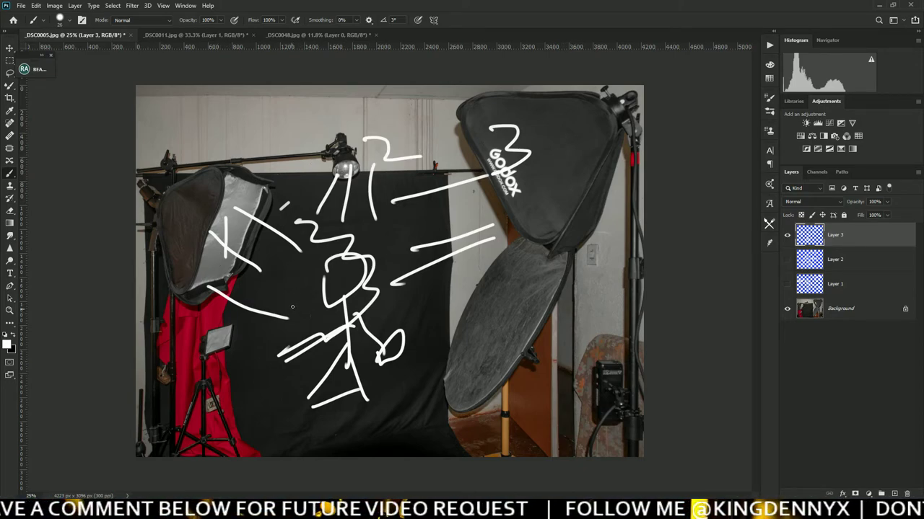
Hide the numbered-lights layer, add a new layer, and brush a fresh stick figure with outstretched arms on the backdrop.
{"action": "left_click", "coordinate": [788, 235]}
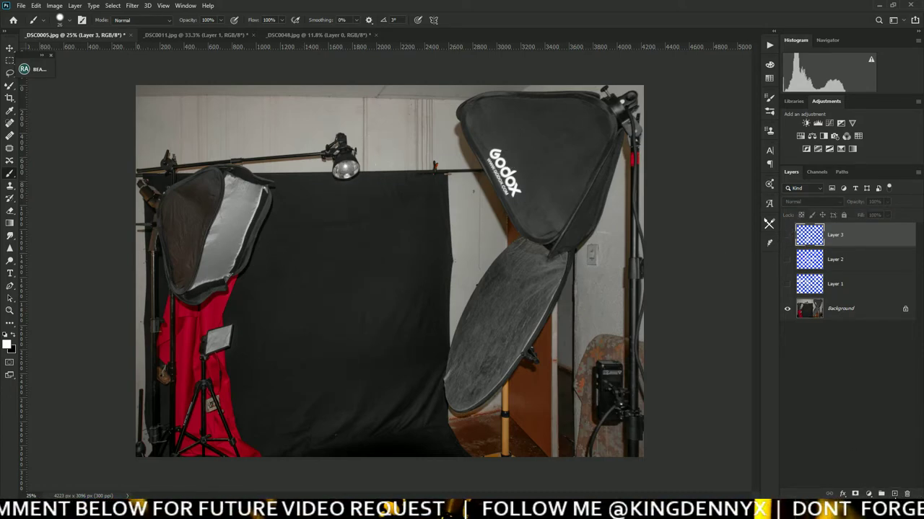
{"action": "left_click", "coordinate": [894, 494]}
{"action": "left_click_drag", "start_coordinate": [198, 99], "coordinate": [205, 106]}
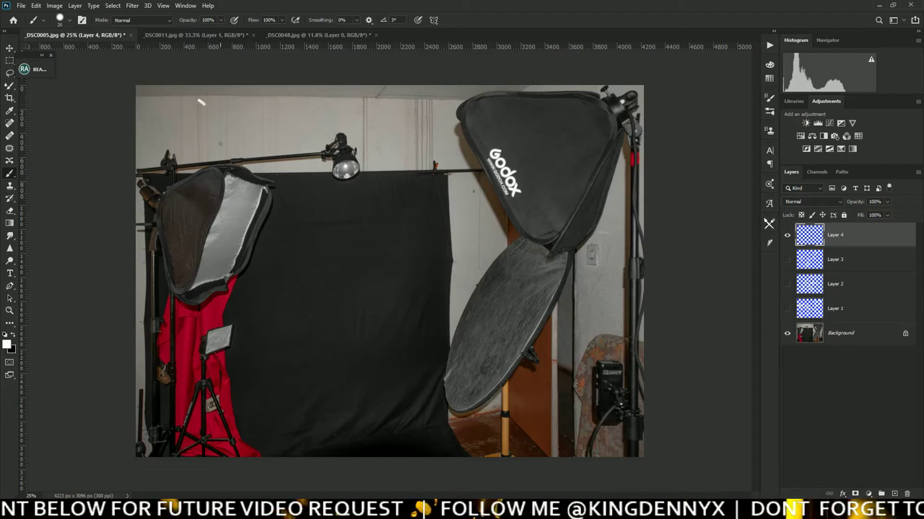
{"action": "mouse_move", "coordinate": [318, 249]}
{"action": "left_mouse_down"}
{"action": "mouse_move", "coordinate": [363, 258]}
{"action": "mouse_move", "coordinate": [319, 246]}
{"action": "mouse_move", "coordinate": [342, 272]}
{"action": "mouse_move", "coordinate": [339, 344]}
{"action": "left_mouse_up"}
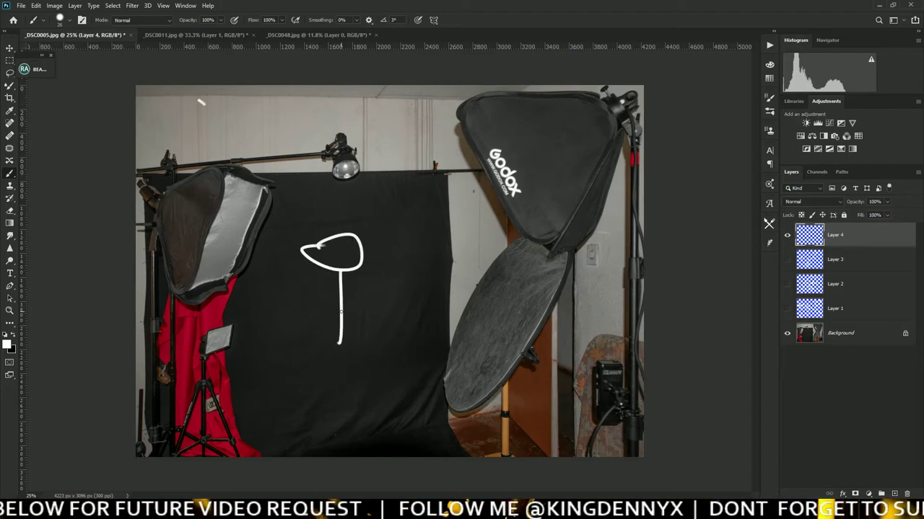
{"action": "mouse_move", "coordinate": [338, 311]}
{"action": "left_mouse_down"}
{"action": "mouse_move", "coordinate": [299, 373]}
{"action": "mouse_move", "coordinate": [309, 389]}
{"action": "left_mouse_up"}
{"action": "left_click_drag", "start_coordinate": [309, 298], "coordinate": [401, 303]}
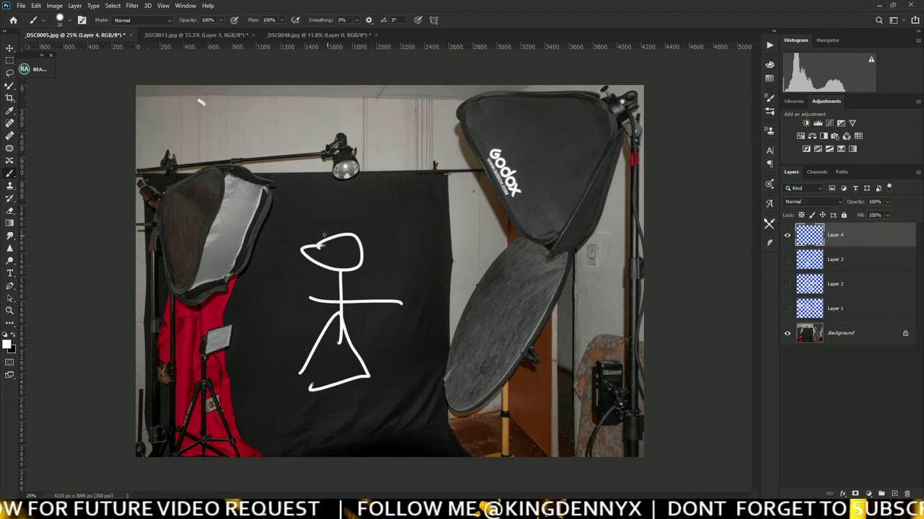
Brush rays from the overhead light, zigzags along the figure's head, arms and legs, and a wavy curve around the head.
{"action": "mouse_move", "coordinate": [337, 178]}
{"action": "left_mouse_down"}
{"action": "mouse_move", "coordinate": [325, 218]}
{"action": "mouse_move", "coordinate": [362, 216]}
{"action": "mouse_move", "coordinate": [373, 236]}
{"action": "mouse_move", "coordinate": [344, 228]}
{"action": "mouse_move", "coordinate": [307, 244]}
{"action": "left_mouse_up"}
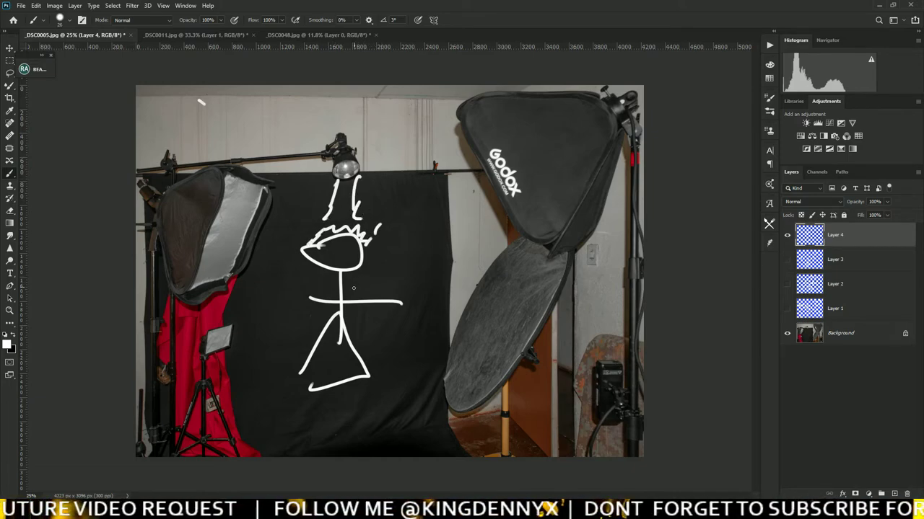
{"action": "left_click_drag", "start_coordinate": [351, 297], "coordinate": [401, 299]}
{"action": "left_click_drag", "start_coordinate": [319, 291], "coordinate": [288, 310]}
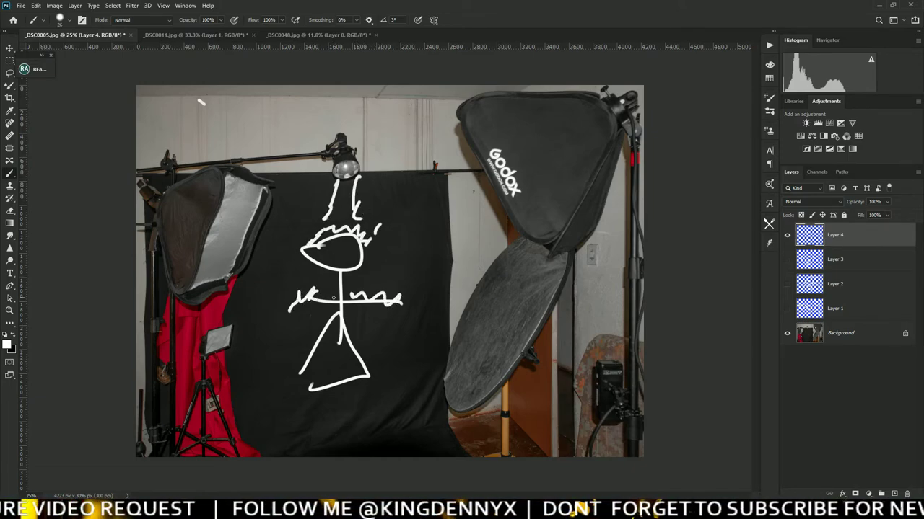
{"action": "mouse_move", "coordinate": [370, 327]}
{"action": "left_mouse_down"}
{"action": "mouse_move", "coordinate": [377, 356]}
{"action": "mouse_move", "coordinate": [391, 368]}
{"action": "left_mouse_up"}
{"action": "left_click_drag", "start_coordinate": [307, 337], "coordinate": [283, 374]}
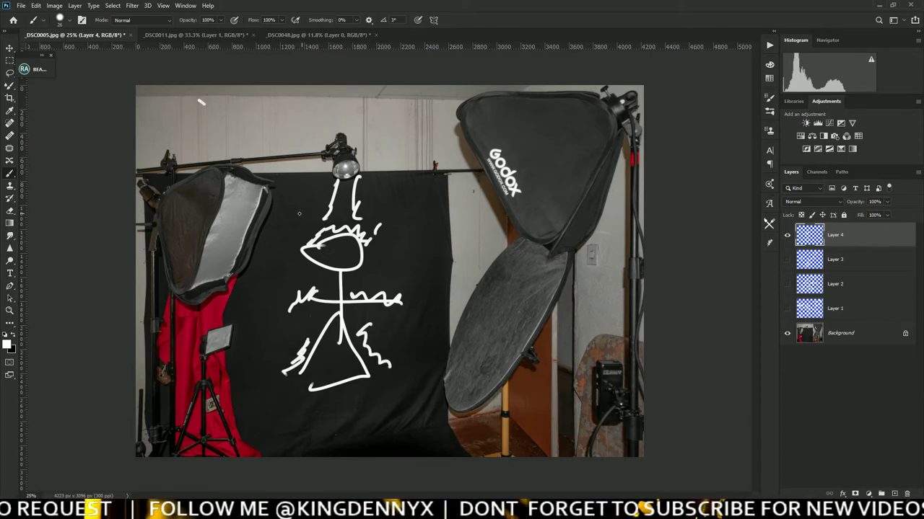
{"action": "mouse_move", "coordinate": [299, 194]}
{"action": "left_mouse_down"}
{"action": "mouse_move", "coordinate": [374, 202]}
{"action": "mouse_move", "coordinate": [417, 223]}
{"action": "mouse_move", "coordinate": [425, 252]}
{"action": "mouse_move", "coordinate": [390, 273]}
{"action": "left_mouse_up"}
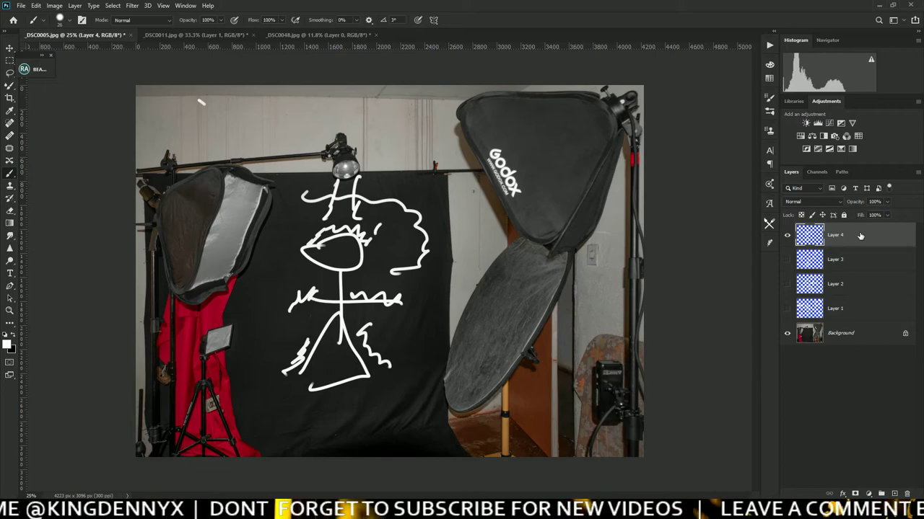
Fill Layer 4 with solid white to cover the sketch and make a blank drawing canvas.
{"action": "key", "text": "shift+F5"}
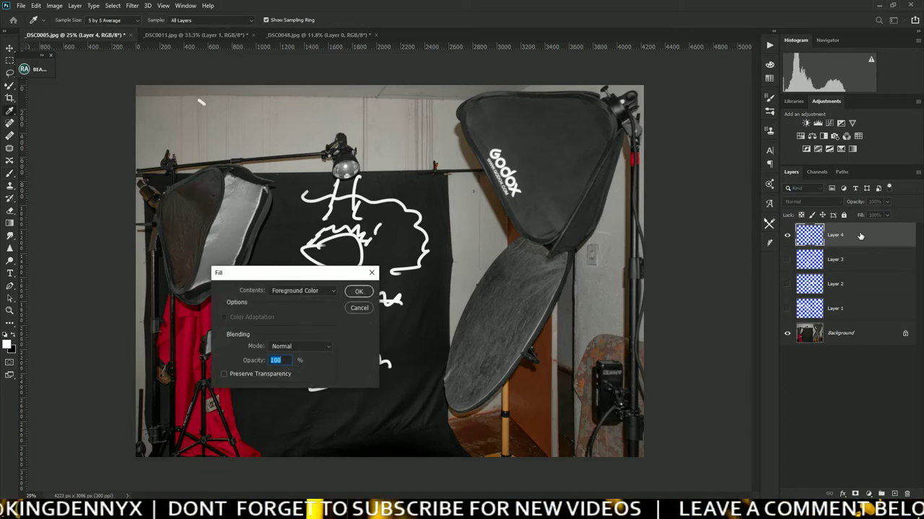
{"action": "left_click", "coordinate": [291, 289]}
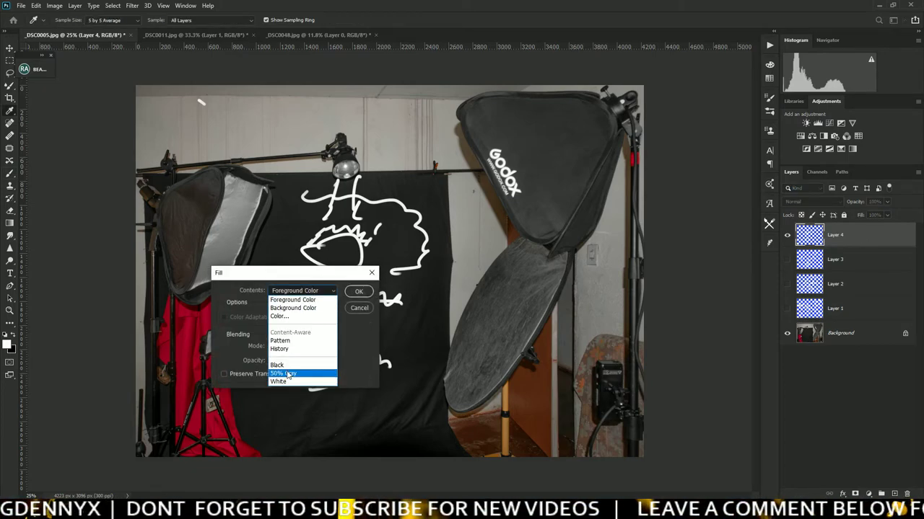
{"action": "left_click", "coordinate": [289, 382]}
{"action": "left_click", "coordinate": [350, 294]}
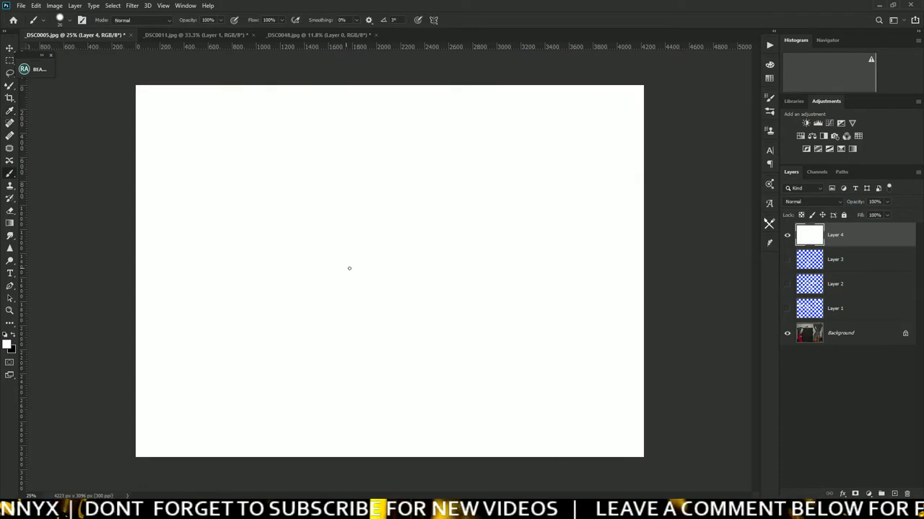
Brush the backdrop in black as a tall vertical line with a zigzag along it, near the white canvas's right edge.
{"action": "key", "text": "x"}
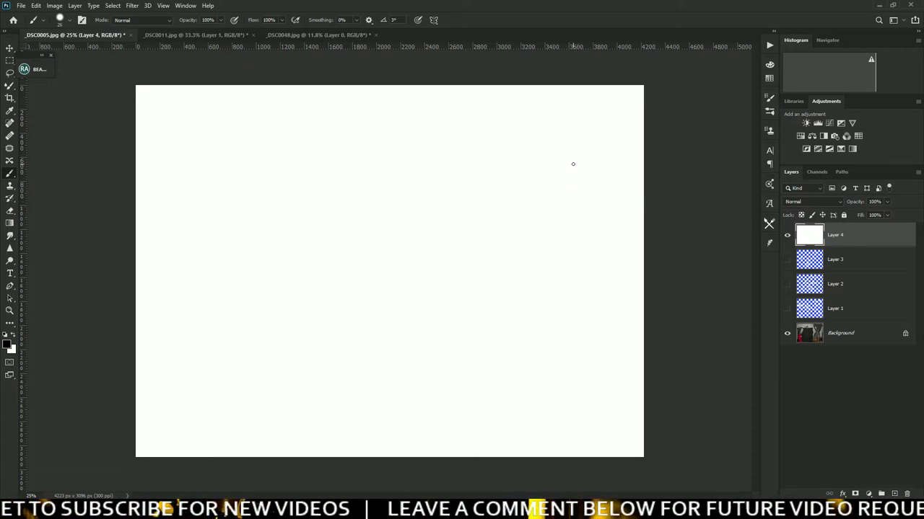
{"action": "left_click_drag", "start_coordinate": [573, 164], "coordinate": [566, 389]}
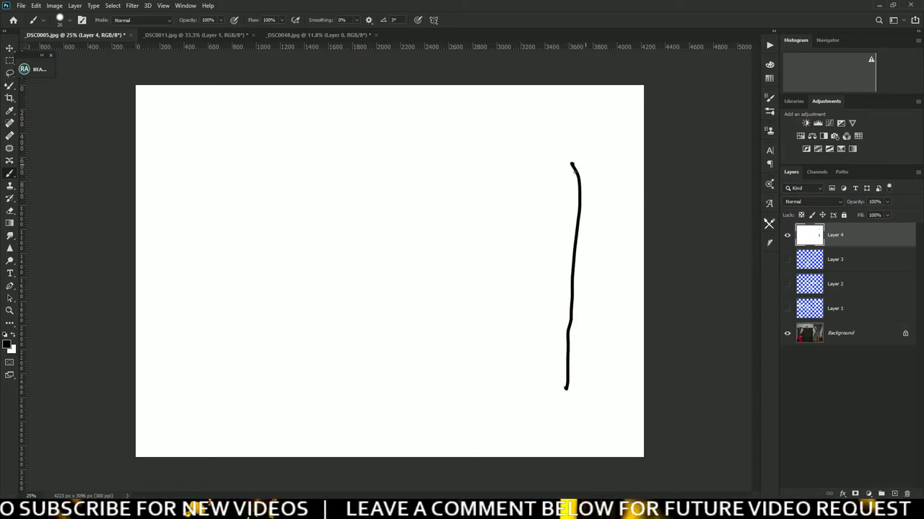
{"action": "mouse_move", "coordinate": [572, 167]}
{"action": "left_mouse_down"}
{"action": "mouse_move", "coordinate": [557, 324]}
{"action": "mouse_move", "coordinate": [571, 373]}
{"action": "mouse_move", "coordinate": [565, 407]}
{"action": "left_mouse_up"}
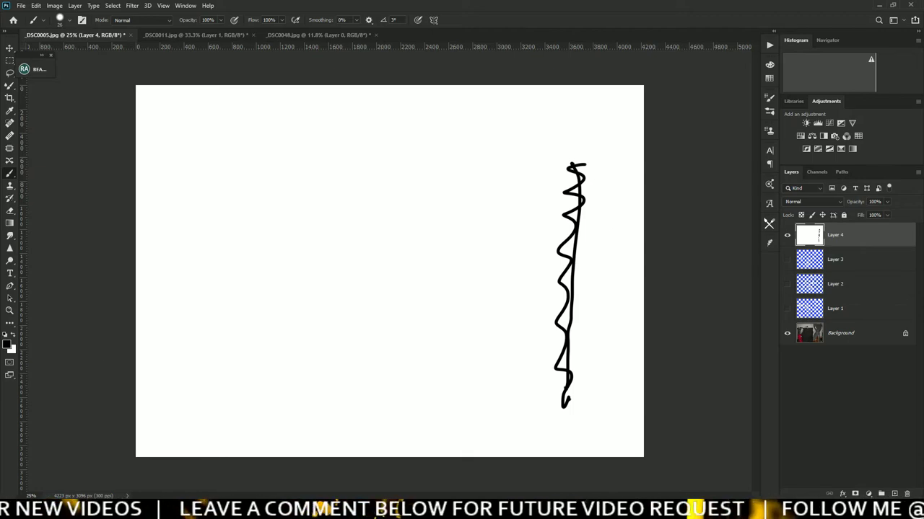
Change the foreground colour to blue and brush an oval for the subject in front of the backdrop line.
{"action": "left_click", "coordinate": [8, 345]}
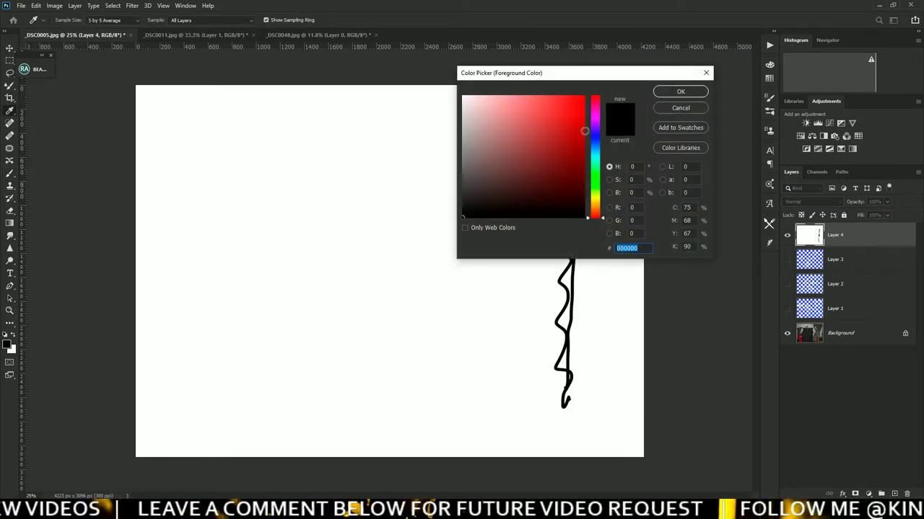
{"action": "left_click_drag", "start_coordinate": [581, 130], "coordinate": [587, 80]}
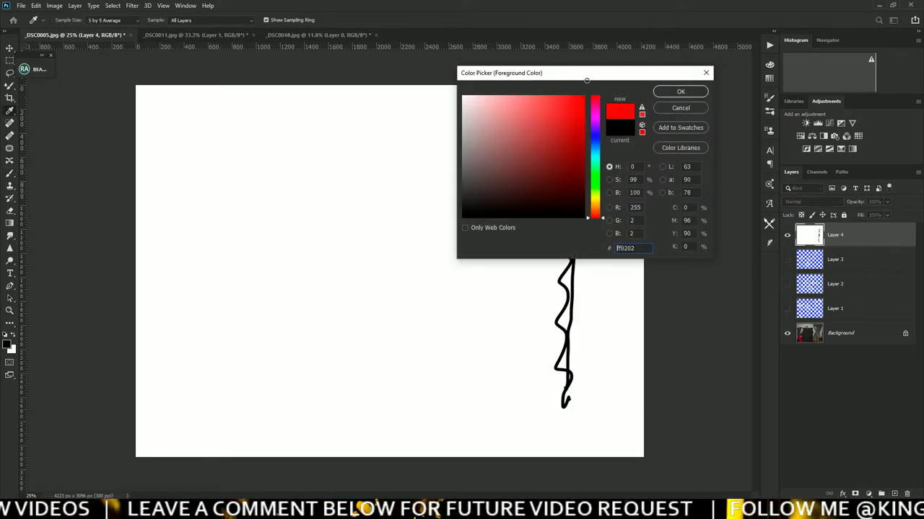
{"action": "left_click", "coordinate": [595, 140]}
{"action": "left_click", "coordinate": [680, 92]}
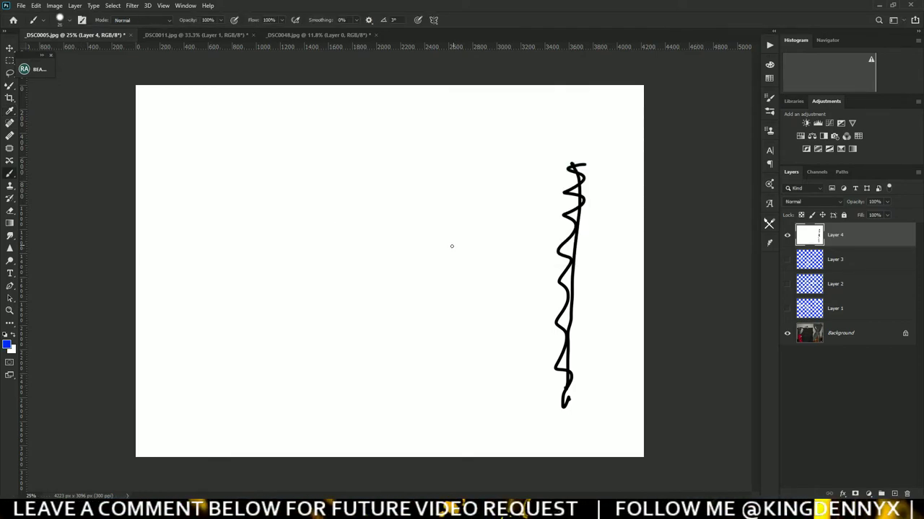
{"action": "mouse_move", "coordinate": [438, 258]}
{"action": "left_mouse_down"}
{"action": "mouse_move", "coordinate": [465, 243]}
{"action": "mouse_move", "coordinate": [431, 266]}
{"action": "left_mouse_up"}
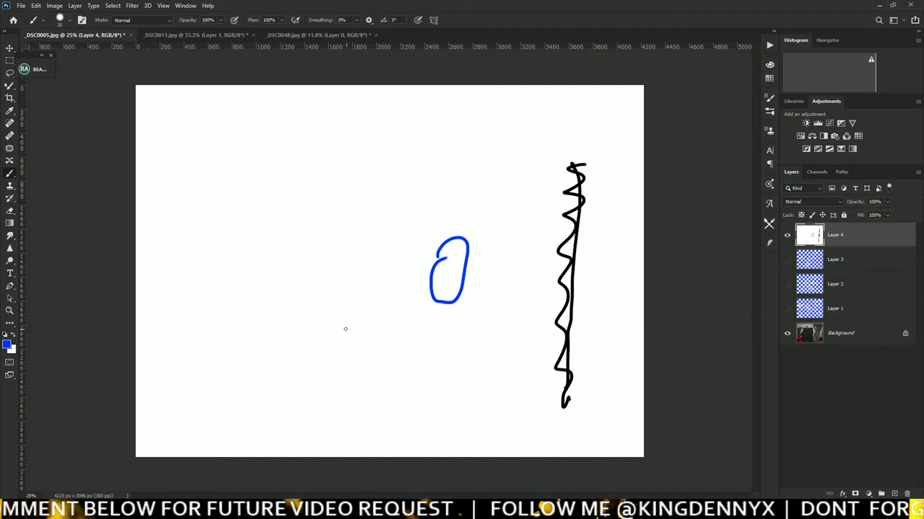
Brush a large tilted square softbox at the lower left of the subject, with short light strokes aimed at the subject.
{"action": "mouse_move", "coordinate": [332, 317]}
{"action": "left_mouse_down"}
{"action": "mouse_move", "coordinate": [393, 409]}
{"action": "mouse_move", "coordinate": [311, 438]}
{"action": "mouse_move", "coordinate": [258, 375]}
{"action": "mouse_move", "coordinate": [332, 319]}
{"action": "mouse_move", "coordinate": [392, 313]}
{"action": "left_mouse_up"}
{"action": "mouse_move", "coordinate": [356, 361]}
{"action": "left_mouse_down"}
{"action": "mouse_move", "coordinate": [408, 364]}
{"action": "mouse_move", "coordinate": [436, 341]}
{"action": "left_mouse_up"}
{"action": "left_click_drag", "start_coordinate": [406, 365], "coordinate": [420, 361]}
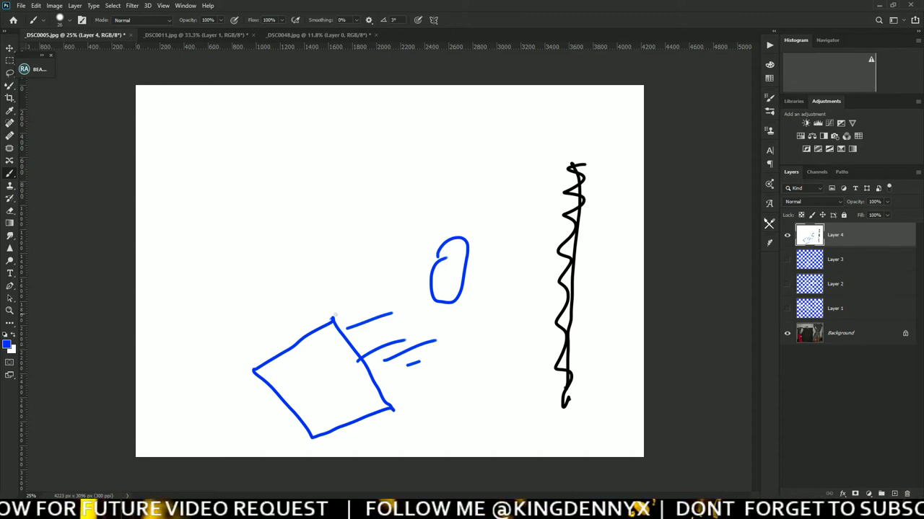
Brush a tilted rectangular softbox above the subject beside the backdrop, with short light strokes falling toward the subject.
{"action": "mouse_move", "coordinate": [482, 128]}
{"action": "left_mouse_down"}
{"action": "mouse_move", "coordinate": [507, 223]}
{"action": "mouse_move", "coordinate": [557, 189]}
{"action": "mouse_move", "coordinate": [508, 99]}
{"action": "mouse_move", "coordinate": [469, 132]}
{"action": "left_mouse_up"}
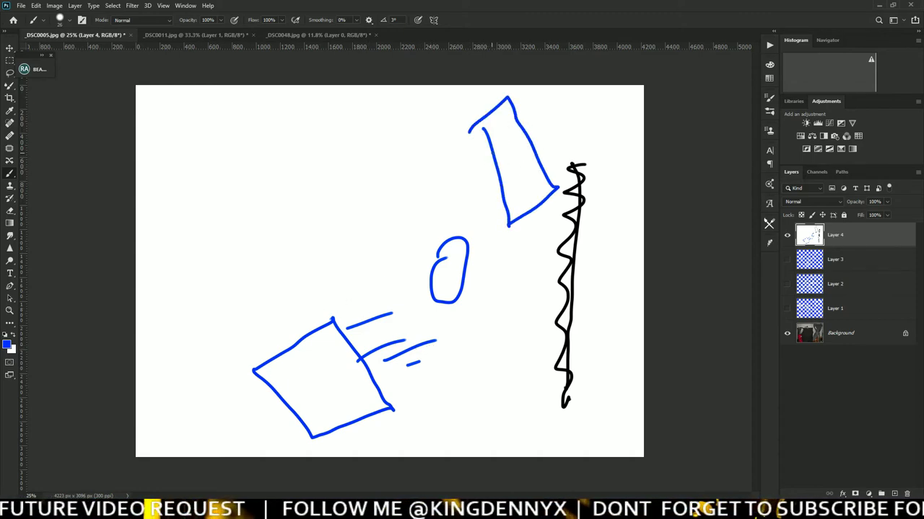
{"action": "left_click_drag", "start_coordinate": [465, 180], "coordinate": [495, 154]}
{"action": "left_click_drag", "start_coordinate": [467, 200], "coordinate": [493, 189]}
{"action": "left_click_drag", "start_coordinate": [468, 209], "coordinate": [497, 195]}
{"action": "left_click_drag", "start_coordinate": [467, 233], "coordinate": [500, 211]}
{"action": "left_click_drag", "start_coordinate": [428, 197], "coordinate": [437, 189]}
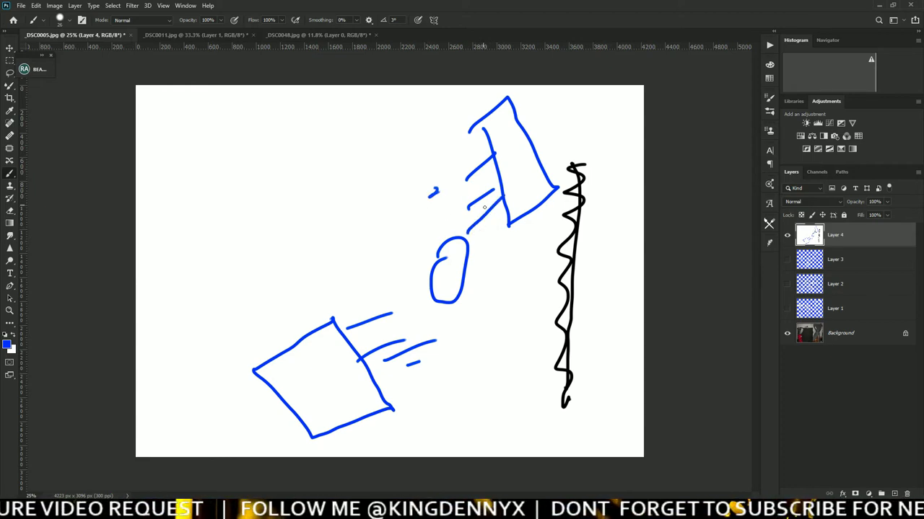
Brush a vertical line down to a scribbled box before the backdrop, and an oval light on it with strokes toward the subject.
{"action": "mouse_move", "coordinate": [520, 228]}
{"action": "left_mouse_down"}
{"action": "mouse_move", "coordinate": [524, 371]}
{"action": "mouse_move", "coordinate": [516, 356]}
{"action": "mouse_move", "coordinate": [542, 398]}
{"action": "mouse_move", "coordinate": [482, 407]}
{"action": "mouse_move", "coordinate": [521, 362]}
{"action": "left_mouse_up"}
{"action": "mouse_move", "coordinate": [488, 389]}
{"action": "left_mouse_down"}
{"action": "mouse_move", "coordinate": [542, 388]}
{"action": "mouse_move", "coordinate": [541, 402]}
{"action": "left_mouse_up"}
{"action": "left_click_drag", "start_coordinate": [538, 348], "coordinate": [498, 394]}
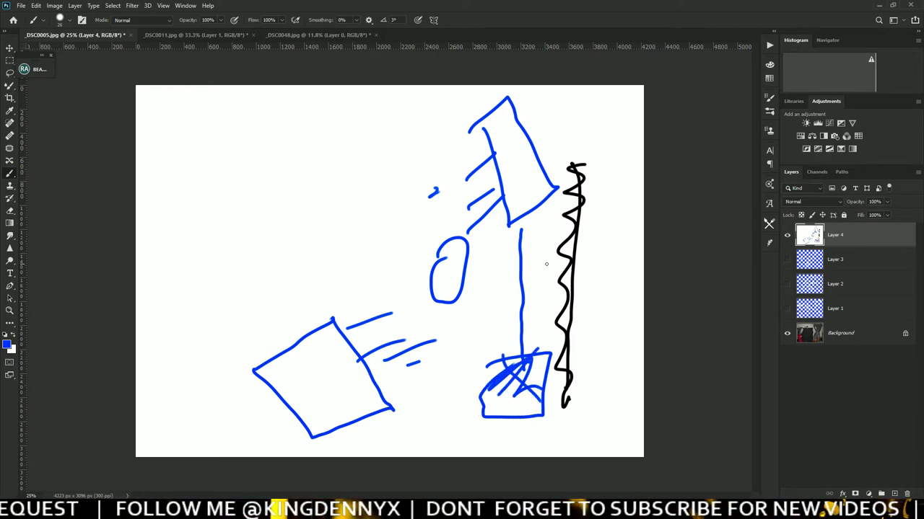
{"action": "mouse_move", "coordinate": [509, 250]}
{"action": "left_mouse_down"}
{"action": "mouse_move", "coordinate": [542, 251]}
{"action": "mouse_move", "coordinate": [506, 273]}
{"action": "mouse_move", "coordinate": [540, 260]}
{"action": "mouse_move", "coordinate": [481, 267]}
{"action": "mouse_move", "coordinate": [497, 247]}
{"action": "left_mouse_up"}
{"action": "mouse_move", "coordinate": [477, 257]}
{"action": "left_mouse_down"}
{"action": "mouse_move", "coordinate": [499, 254]}
{"action": "mouse_move", "coordinate": [500, 268]}
{"action": "left_mouse_up"}
{"action": "mouse_move", "coordinate": [473, 283]}
{"action": "left_mouse_down"}
{"action": "mouse_move", "coordinate": [498, 279]}
{"action": "mouse_move", "coordinate": [498, 291]}
{"action": "left_mouse_up"}
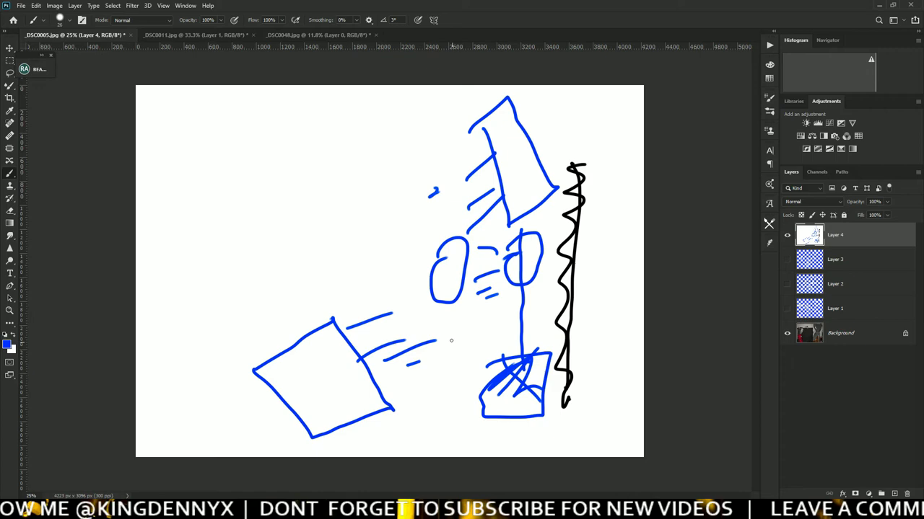
Brush a double-headed horizontal arrow marking the subject-to-backdrop distance, and a small loop on the front of the subject's oval.
{"action": "mouse_move", "coordinate": [440, 334]}
{"action": "left_mouse_down"}
{"action": "mouse_move", "coordinate": [552, 332]}
{"action": "mouse_move", "coordinate": [529, 339]}
{"action": "left_mouse_up"}
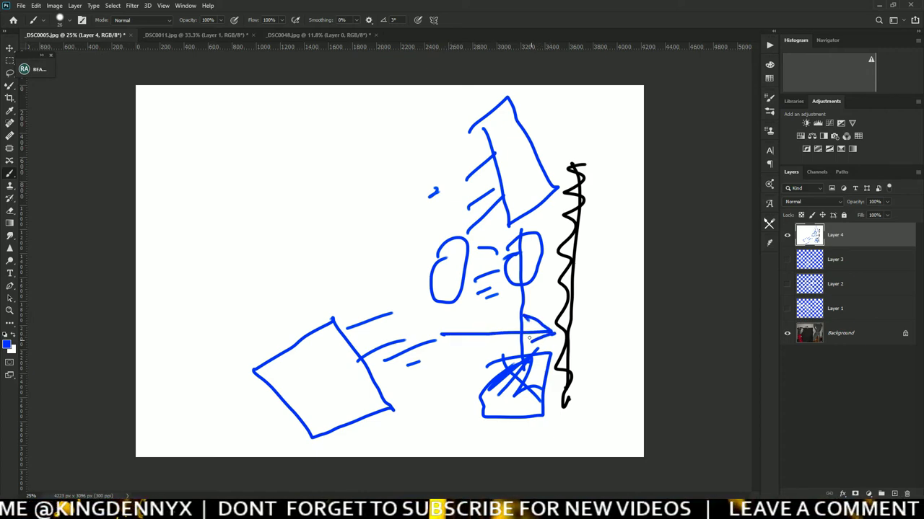
{"action": "mouse_move", "coordinate": [458, 325]}
{"action": "left_mouse_down"}
{"action": "mouse_move", "coordinate": [436, 333]}
{"action": "mouse_move", "coordinate": [471, 356]}
{"action": "left_mouse_up"}
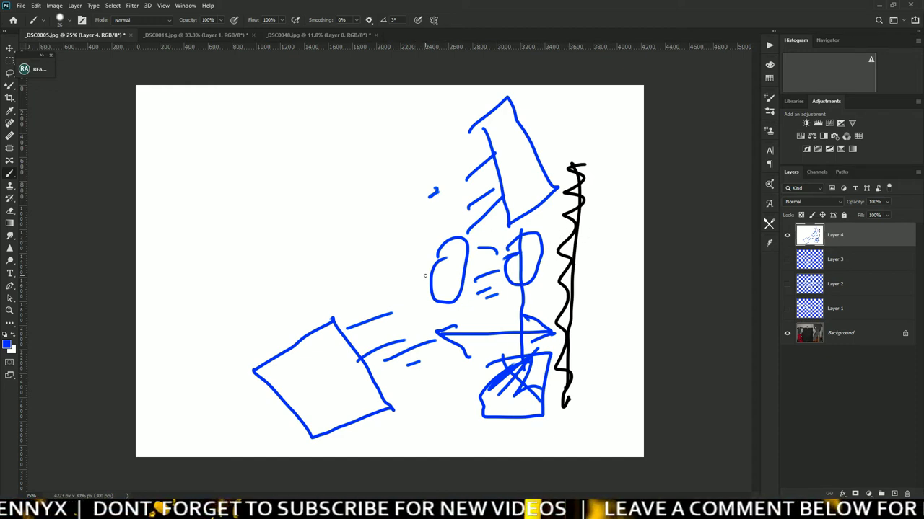
{"action": "mouse_move", "coordinate": [425, 275]}
{"action": "left_mouse_down"}
{"action": "mouse_move", "coordinate": [437, 253]}
{"action": "mouse_move", "coordinate": [422, 280]}
{"action": "left_mouse_up"}
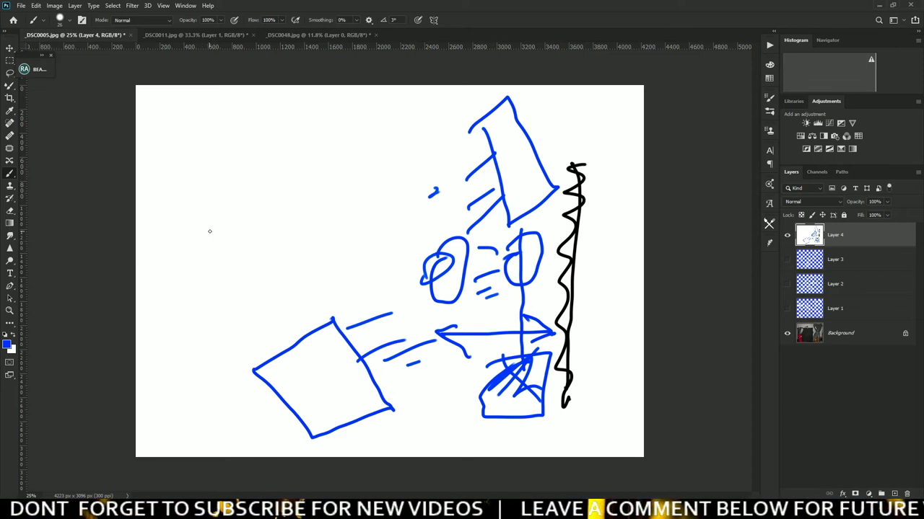
Brush a small camera with a lens facing the subject at the far left of the diagram.
{"action": "left_click_drag", "start_coordinate": [209, 230], "coordinate": [213, 285]}
{"action": "mouse_move", "coordinate": [195, 230]}
{"action": "left_mouse_down"}
{"action": "mouse_move", "coordinate": [197, 294]}
{"action": "mouse_move", "coordinate": [218, 282]}
{"action": "left_mouse_up"}
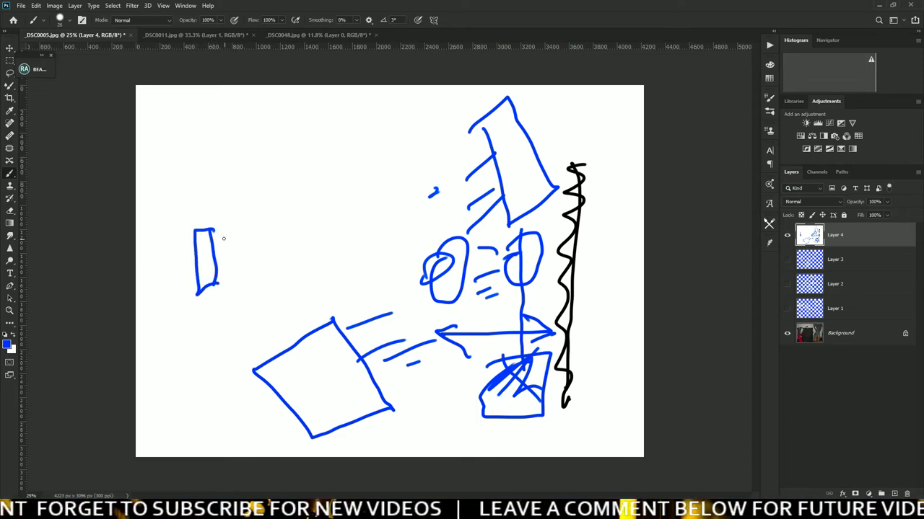
{"action": "left_click_drag", "start_coordinate": [210, 249], "coordinate": [230, 238]}
{"action": "left_click_drag", "start_coordinate": [209, 271], "coordinate": [230, 277]}
{"action": "left_click_drag", "start_coordinate": [230, 235], "coordinate": [230, 281]}
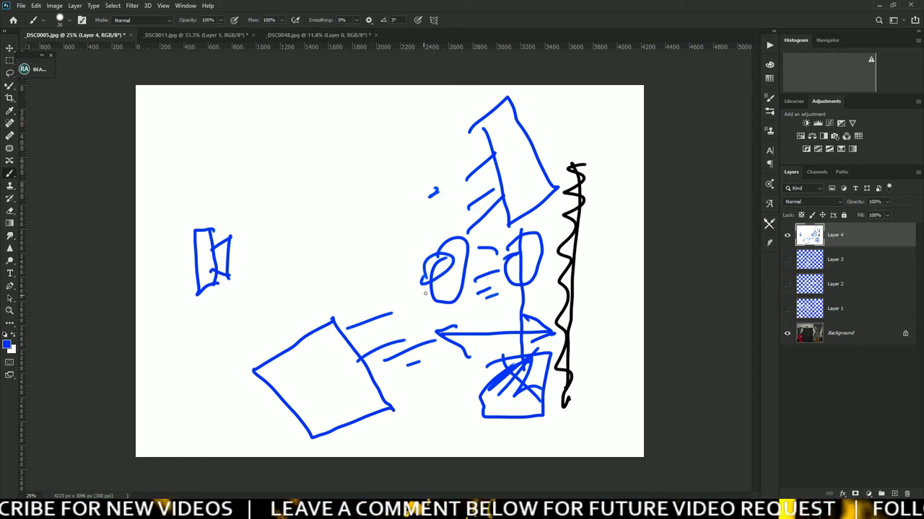
Mark the backdrop with a short dash, and brush a tilted box over the scribbled one with light strokes toward the subject.
{"action": "left_click_drag", "start_coordinate": [569, 260], "coordinate": [578, 258]}
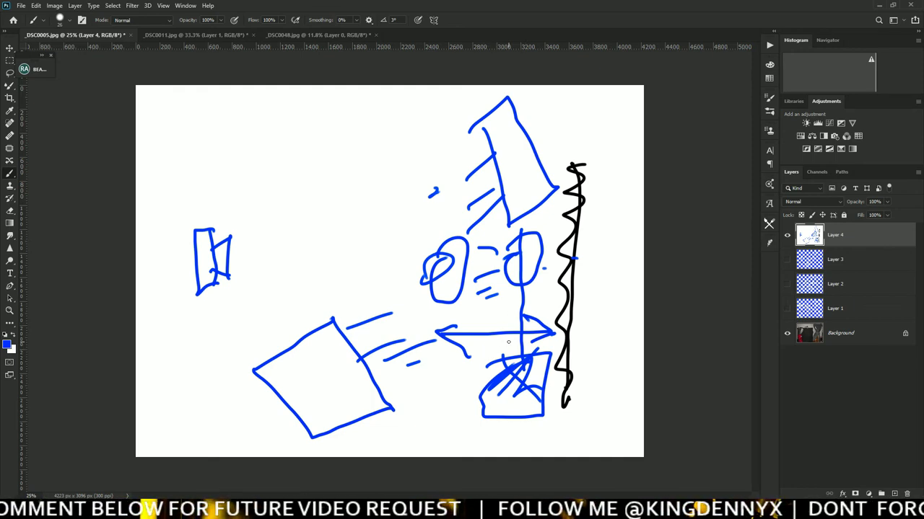
{"action": "mouse_move", "coordinate": [508, 342]}
{"action": "left_mouse_down"}
{"action": "mouse_move", "coordinate": [453, 384]}
{"action": "mouse_move", "coordinate": [541, 386]}
{"action": "mouse_move", "coordinate": [459, 425]}
{"action": "mouse_move", "coordinate": [503, 345]}
{"action": "left_mouse_up"}
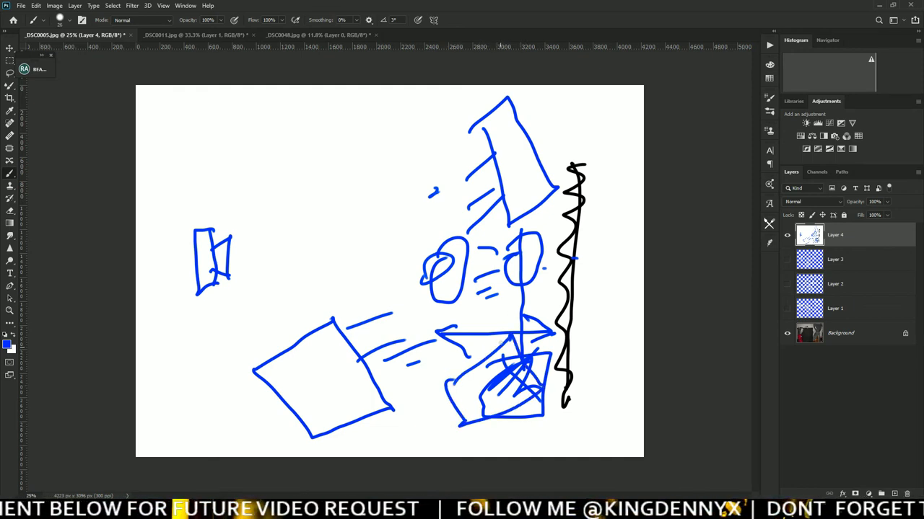
{"action": "mouse_move", "coordinate": [492, 308]}
{"action": "left_mouse_down"}
{"action": "mouse_move", "coordinate": [469, 355]}
{"action": "mouse_move", "coordinate": [471, 383]}
{"action": "left_mouse_up"}
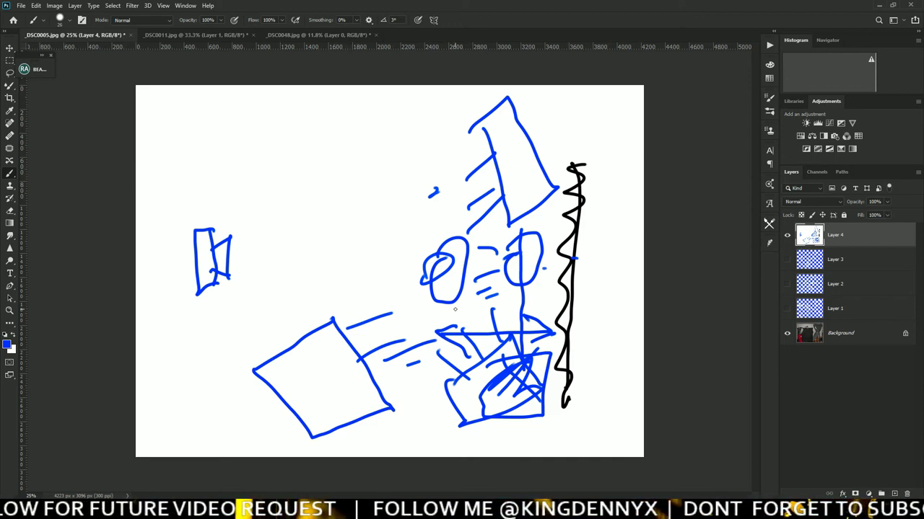
Brush wavy and zigzag highlight strokes along the lower, rear and upper edges of the subject's oval.
{"action": "mouse_move", "coordinate": [456, 311]}
{"action": "left_mouse_down"}
{"action": "mouse_move", "coordinate": [433, 313]}
{"action": "mouse_move", "coordinate": [416, 295]}
{"action": "left_mouse_up"}
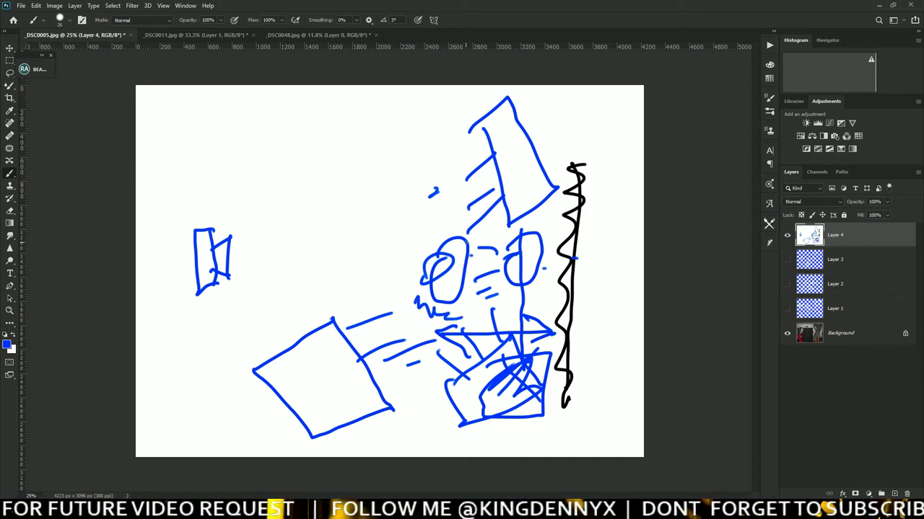
{"action": "mouse_move", "coordinate": [470, 242]}
{"action": "left_mouse_down"}
{"action": "mouse_move", "coordinate": [455, 284]}
{"action": "mouse_move", "coordinate": [462, 312]}
{"action": "left_mouse_up"}
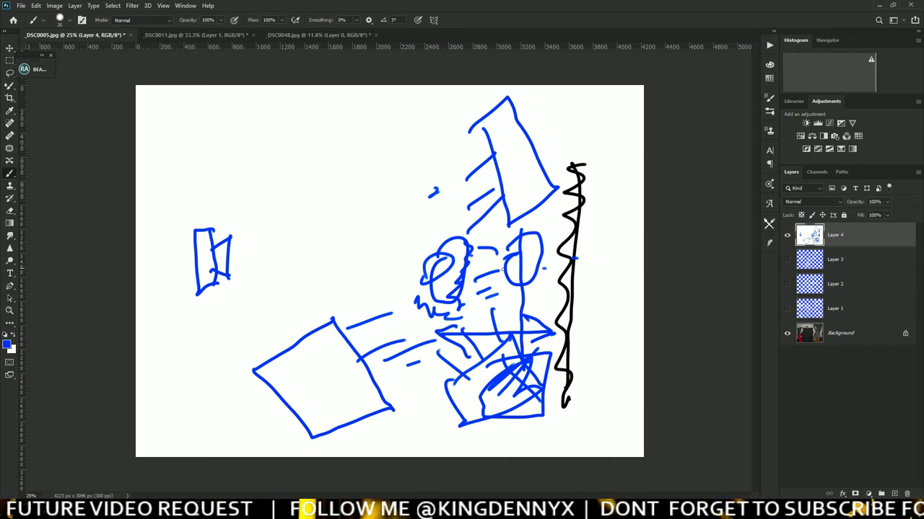
{"action": "mouse_move", "coordinate": [438, 245]}
{"action": "left_mouse_down"}
{"action": "mouse_move", "coordinate": [444, 229]}
{"action": "mouse_move", "coordinate": [482, 235]}
{"action": "left_mouse_up"}
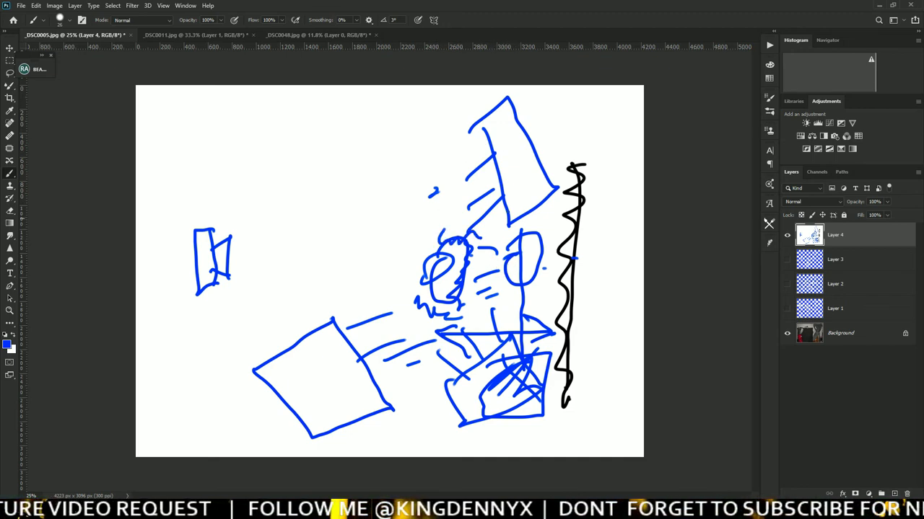
Brush a small blue triangle just above and in front of the subject's oval.
{"action": "right_click", "coordinate": [422, 244]}
{"action": "left_click", "coordinate": [407, 245]}
{"action": "mouse_move", "coordinate": [404, 234]}
{"action": "left_mouse_down"}
{"action": "mouse_move", "coordinate": [424, 245]}
{"action": "mouse_move", "coordinate": [411, 257]}
{"action": "mouse_move", "coordinate": [399, 238]}
{"action": "left_mouse_up"}
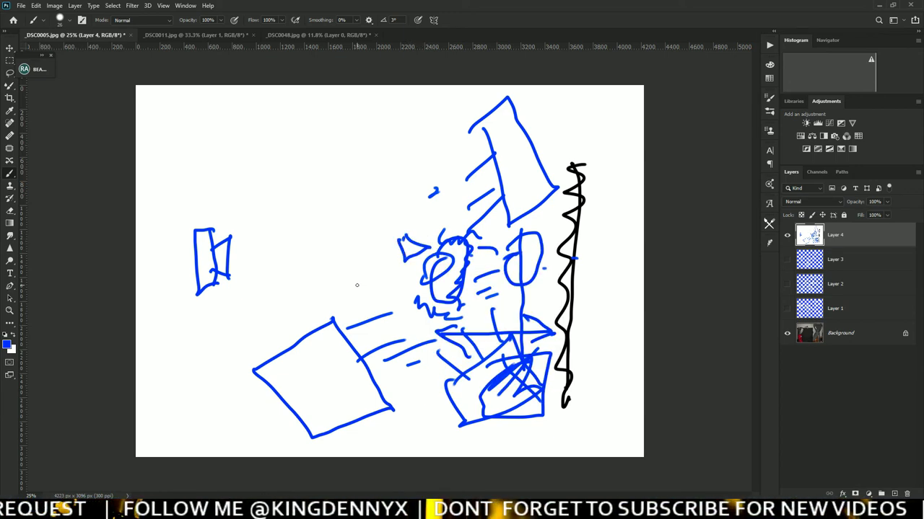
In the _DSC0048.jpg portrait, brush a small blue triangle on the model's cheek beside the nose.
{"action": "left_click", "coordinate": [334, 34]}
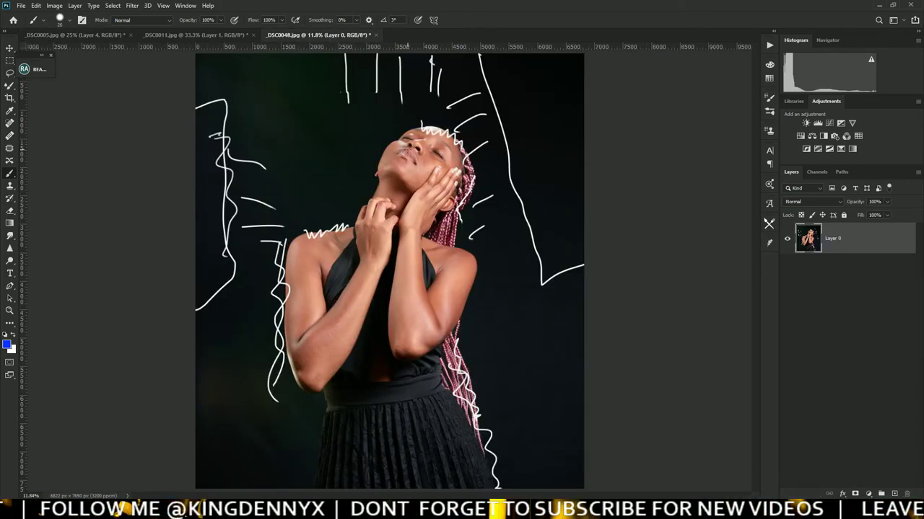
{"action": "key", "text": "ctrl+plus"}
{"action": "key", "text": "ctrl+plus"}
{"action": "key", "text": "ctrl+plus"}
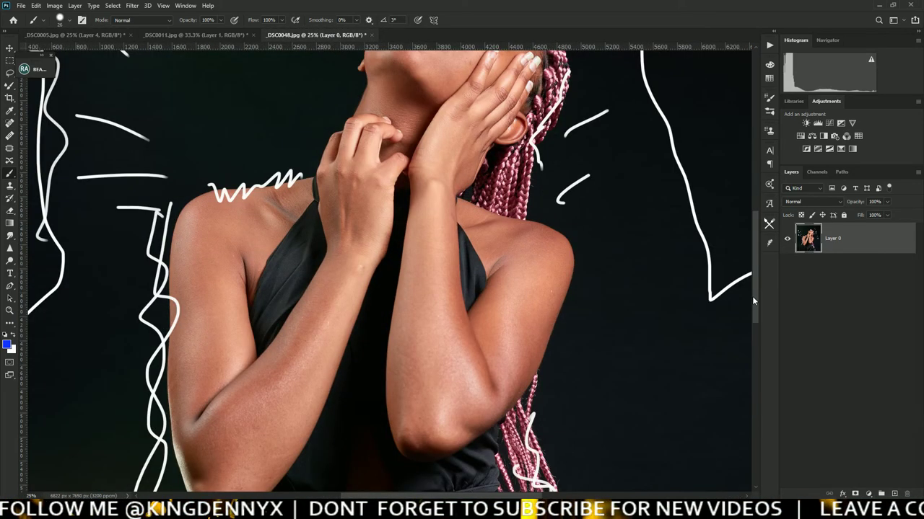
{"action": "left_click_drag", "start_coordinate": [753, 300], "coordinate": [758, 237]}
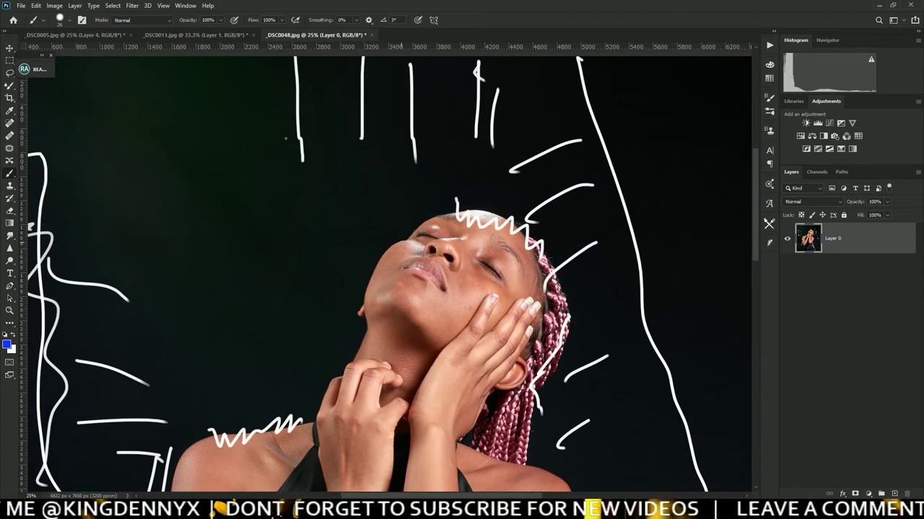
{"action": "mouse_move", "coordinate": [404, 241]}
{"action": "left_mouse_down"}
{"action": "mouse_move", "coordinate": [426, 249]}
{"action": "mouse_move", "coordinate": [405, 261]}
{"action": "mouse_move", "coordinate": [403, 239]}
{"action": "left_mouse_up"}
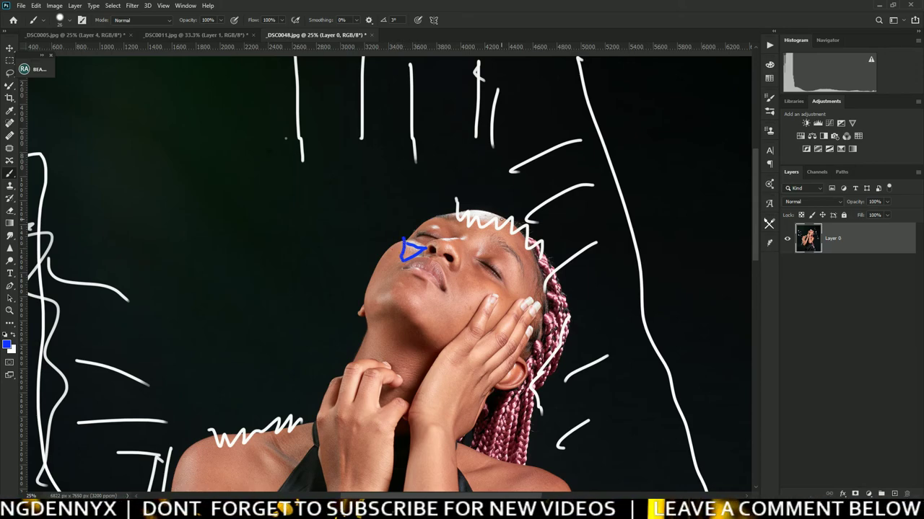